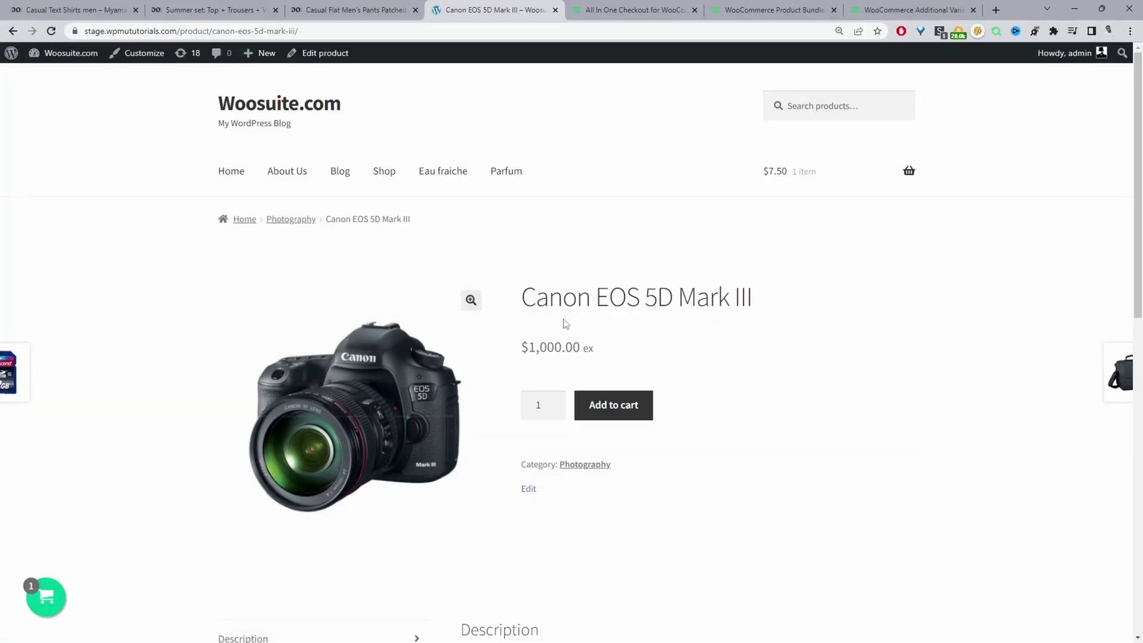
- Switch from the Canon page to the Casual Flat Men's Pants Patched Pocket page and show its YouTube video
scroll(567, 324, down, 10)
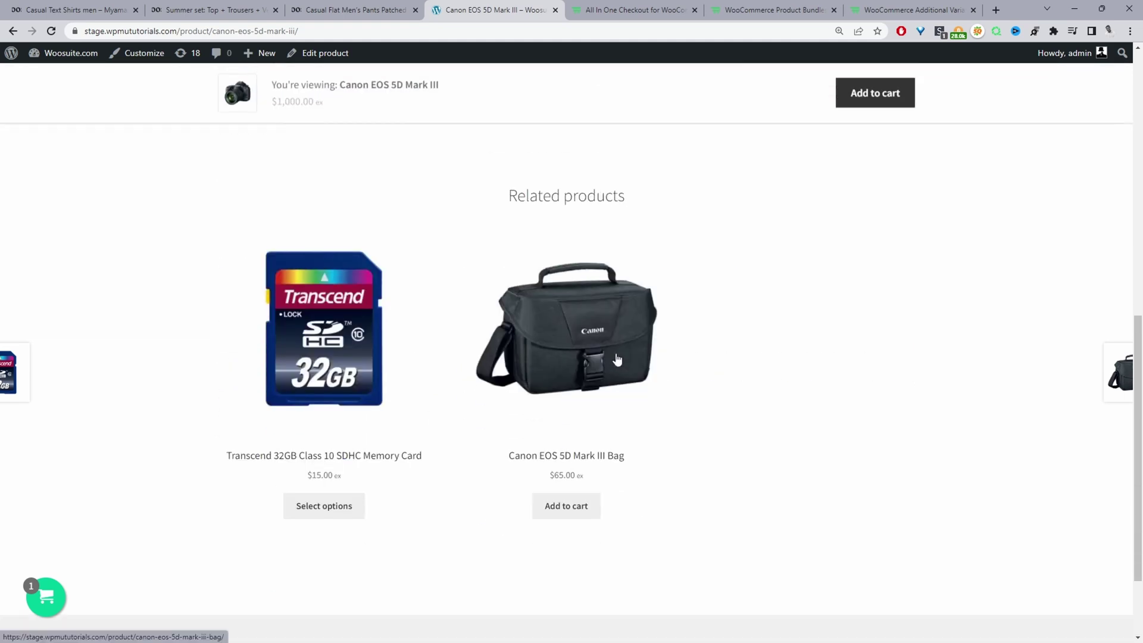
scroll(664, 369, up, 10)
click(356, 10)
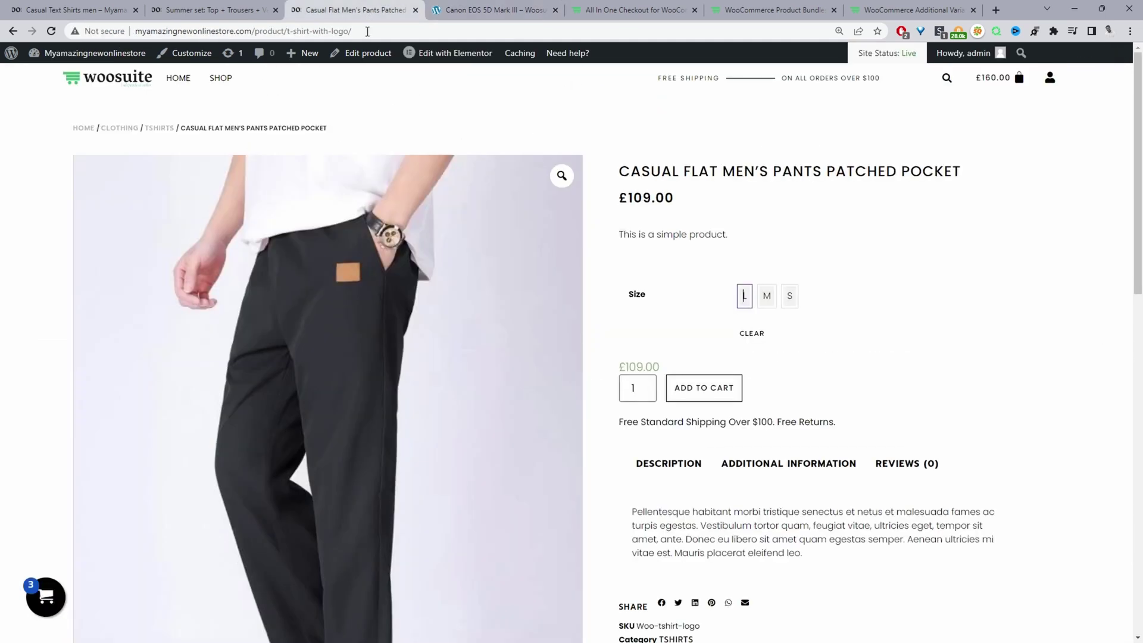
scroll(493, 324, down, 3)
scroll(742, 262, up, 1)
scroll(742, 263, down, 5)
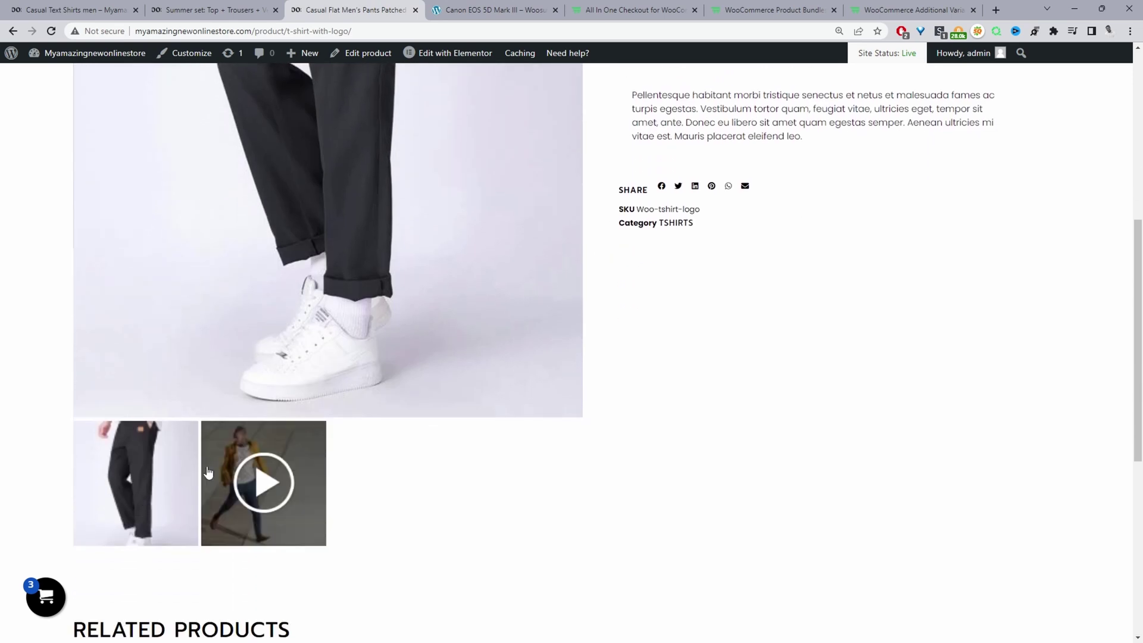
click(241, 482)
scroll(409, 485, up, 7)
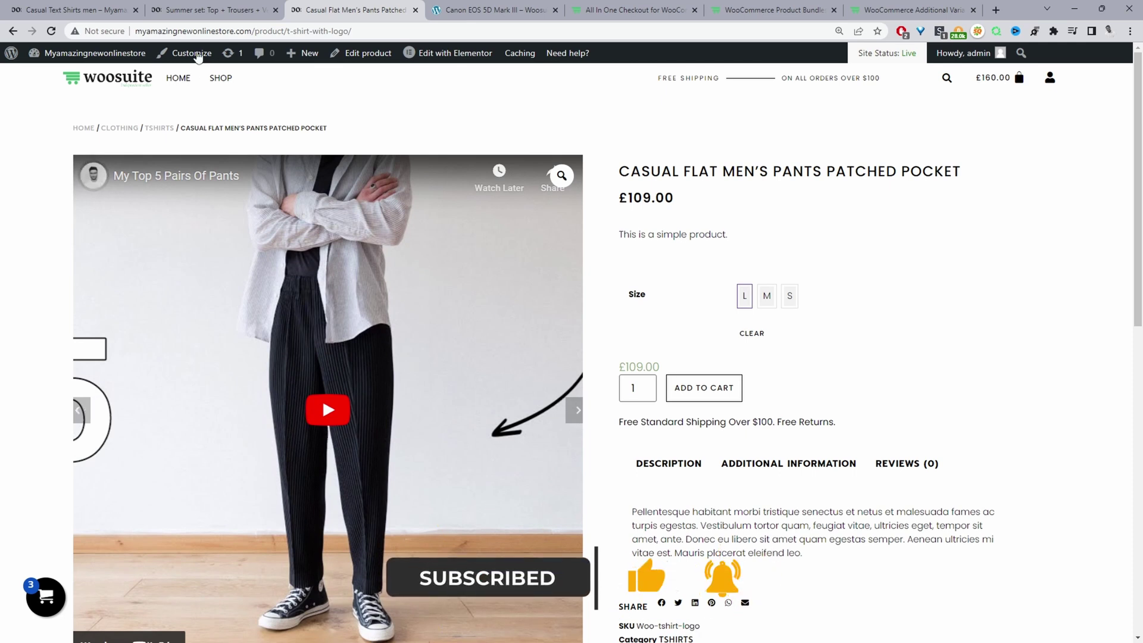
- Browse the Summer set bundle product page
key(ctrl+shift+Tab)
scroll(473, 267, down, 2)
scroll(473, 272, down, 3)
scroll(472, 273, up, 4)
scroll(839, 329, down, 2)
scroll(839, 267, up, 2)
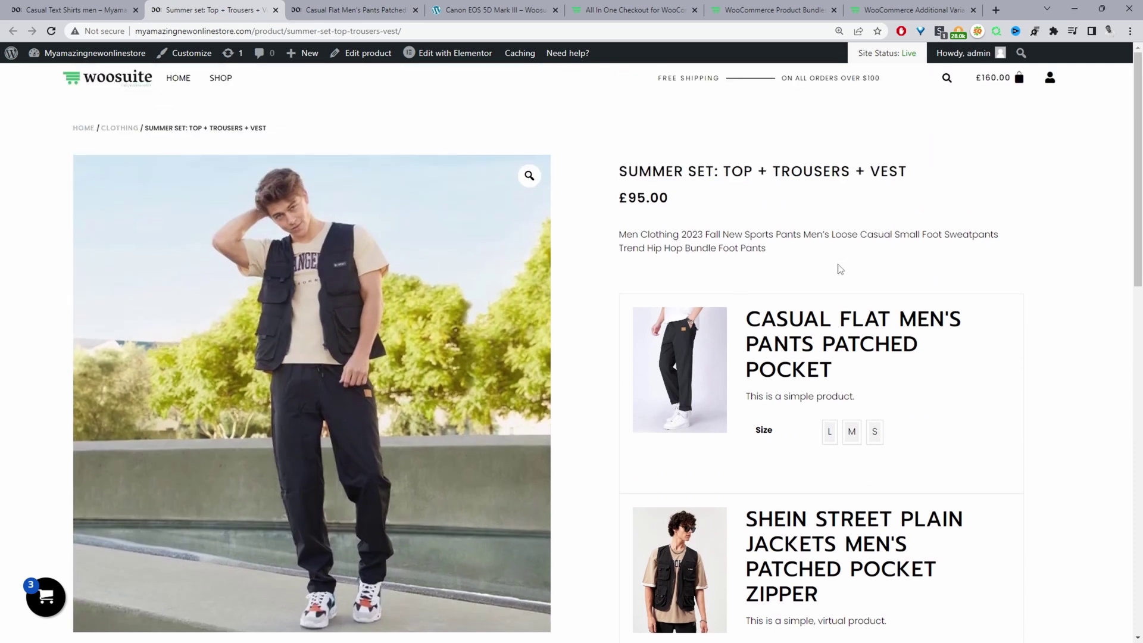
scroll(431, 251, down, 3)
scroll(933, 439, down, 4)
scroll(932, 438, up, 5)
- Bring up the Casual Text Shirts Men page and view its Bundle and save offers
key(ctrl+shift+Tab)
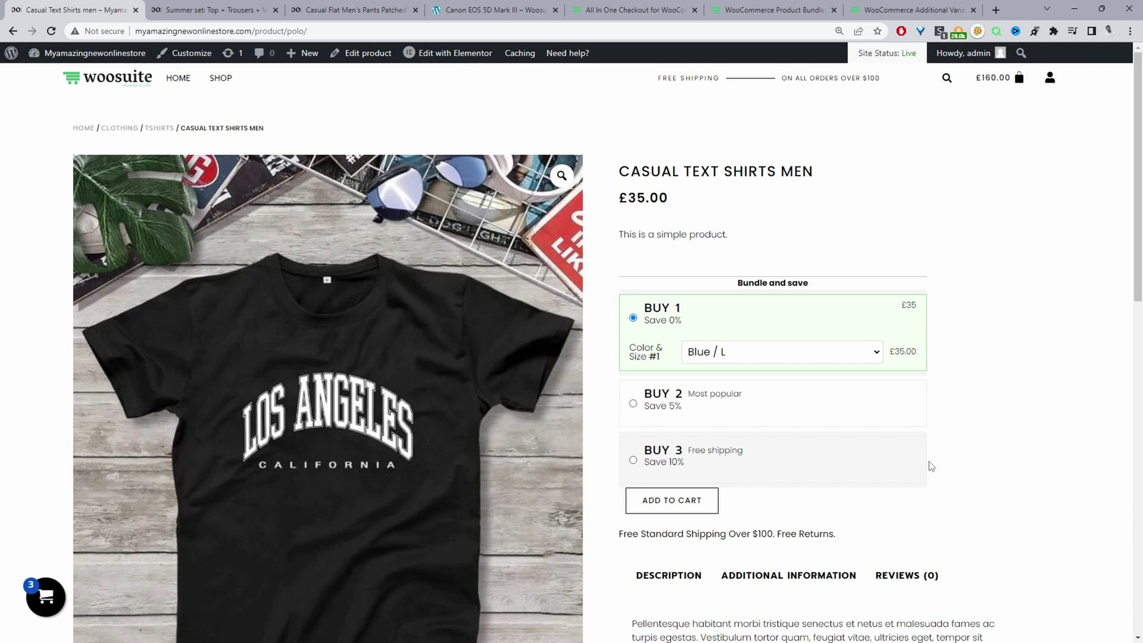
scroll(903, 357, down, 3)
scroll(883, 340, up, 3)
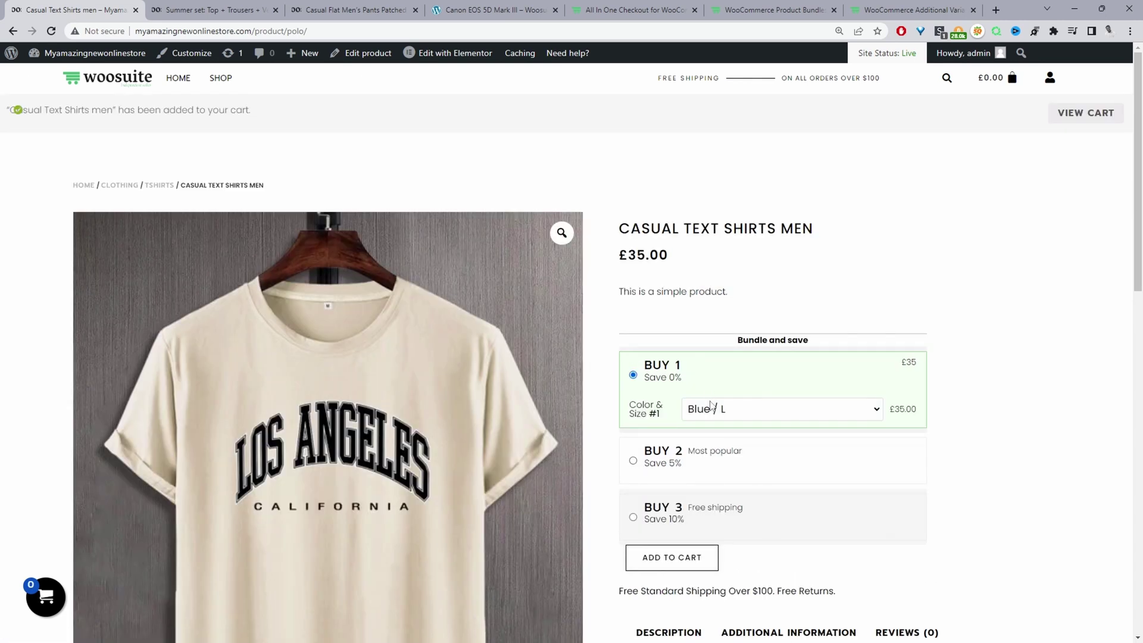
- Add the shirt in Blue / M to the cart, bringing the total to £35.00, then close the side cart
click(710, 413)
click(708, 462)
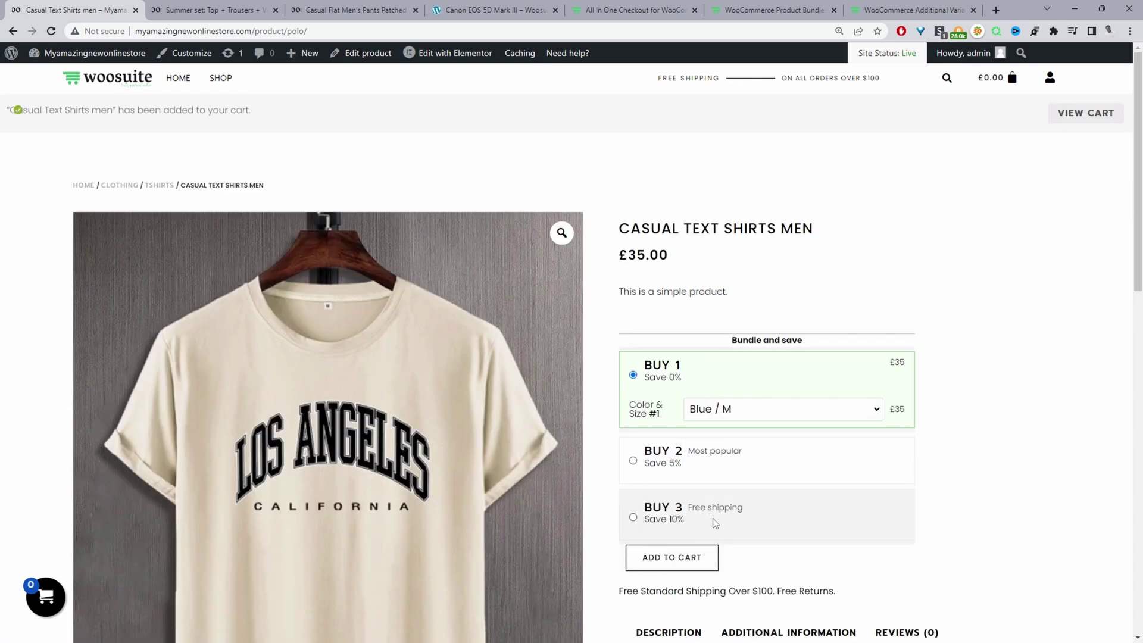
click(689, 559)
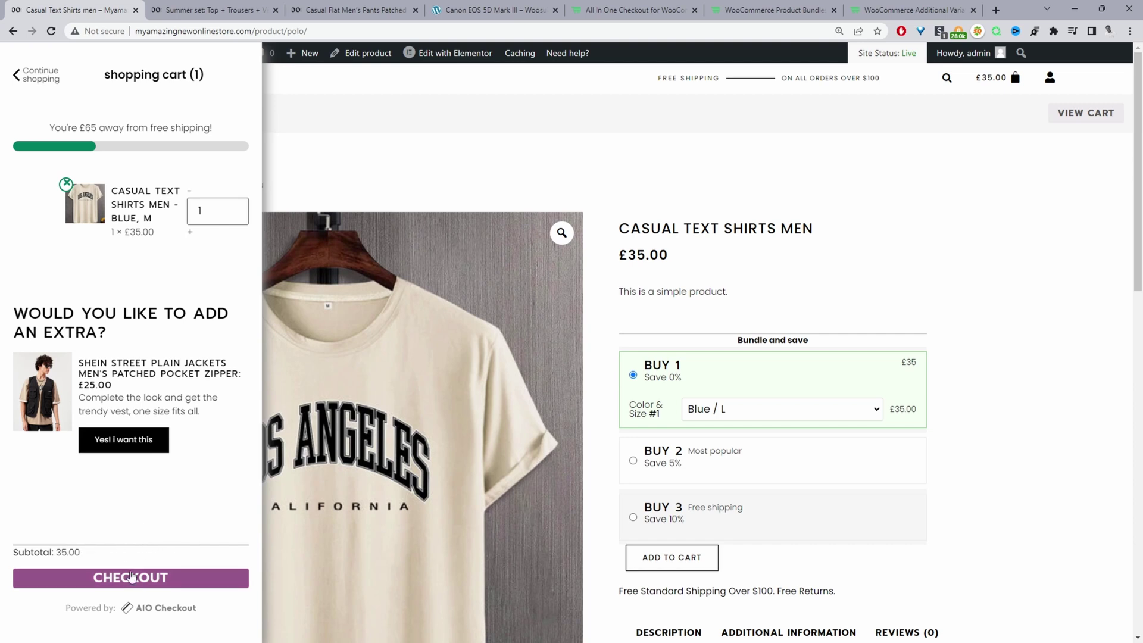
click(467, 120)
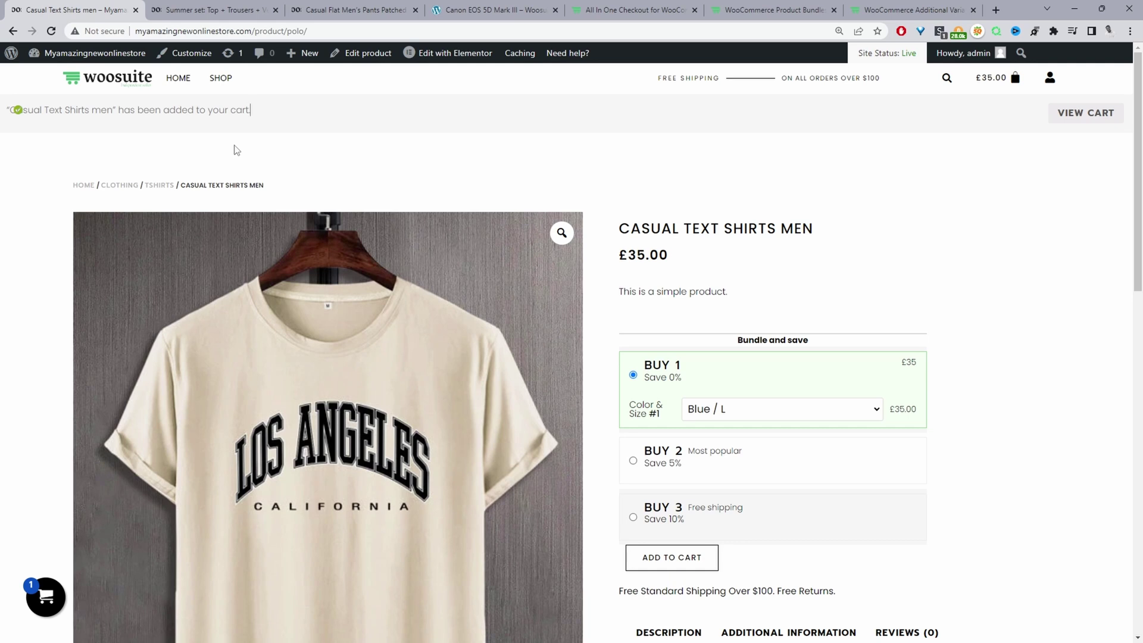
scroll(711, 295, down, 4)
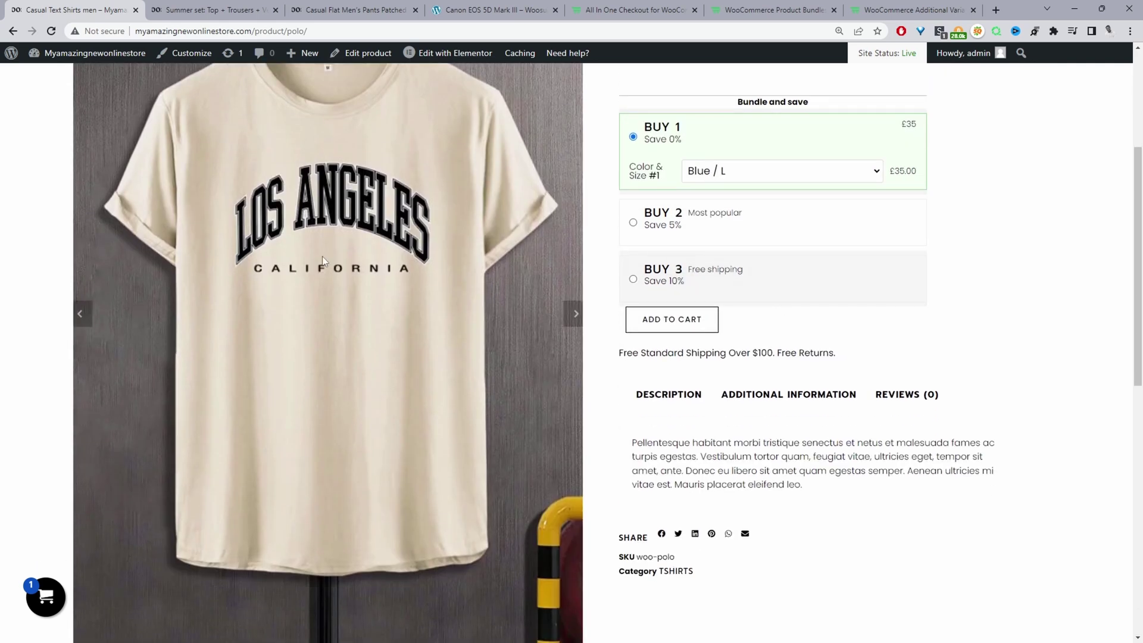
scroll(1003, 400, down, 2)
scroll(482, 356, down, 1)
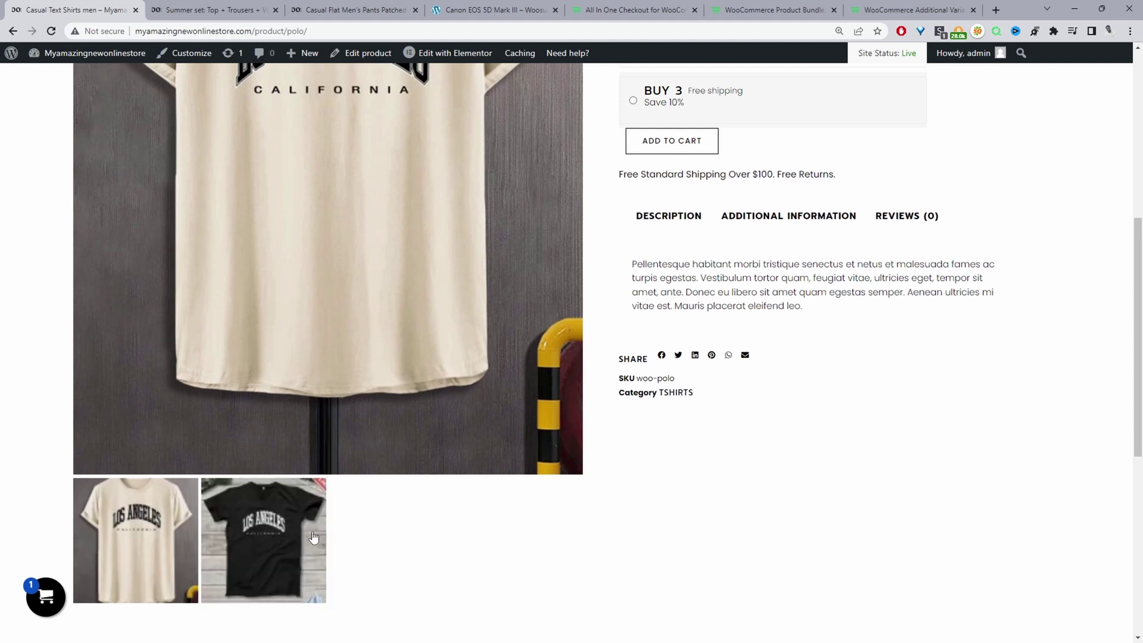
click(333, 10)
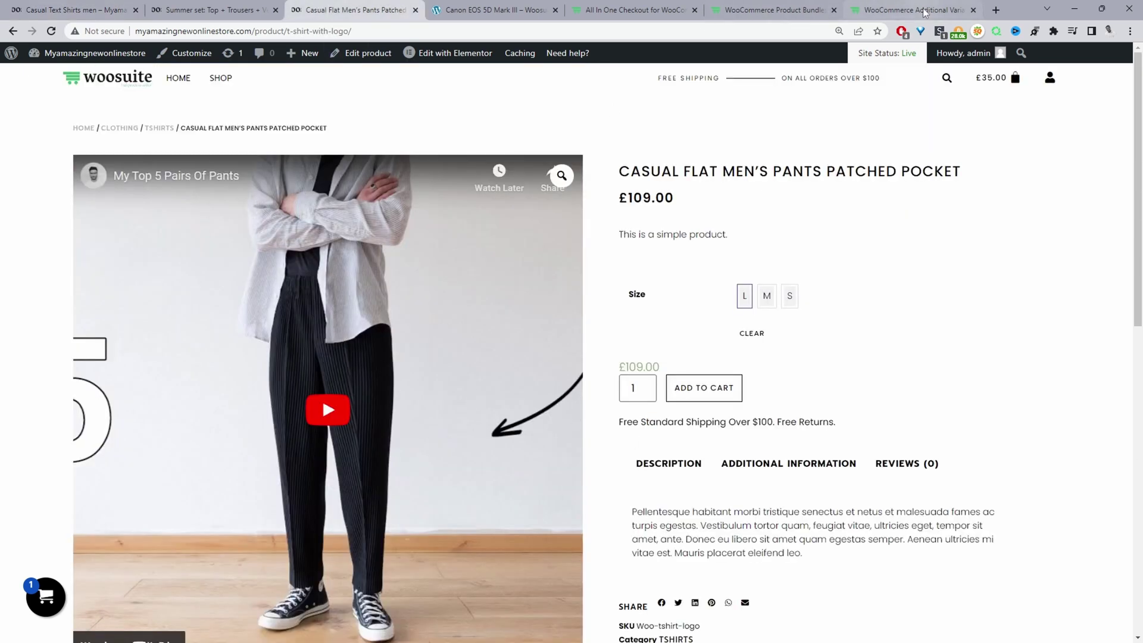
key(ctrl+shift+Tab)
scroll(874, 337, up, 2)
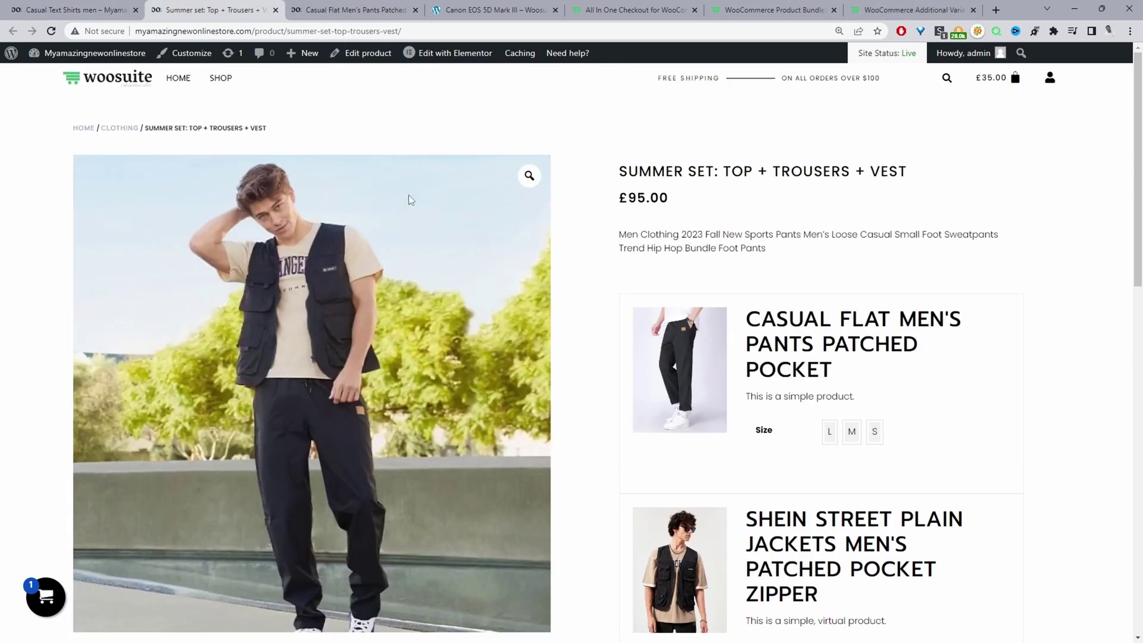
key(ctrl+shift+Tab)
scroll(595, 285, up, 6)
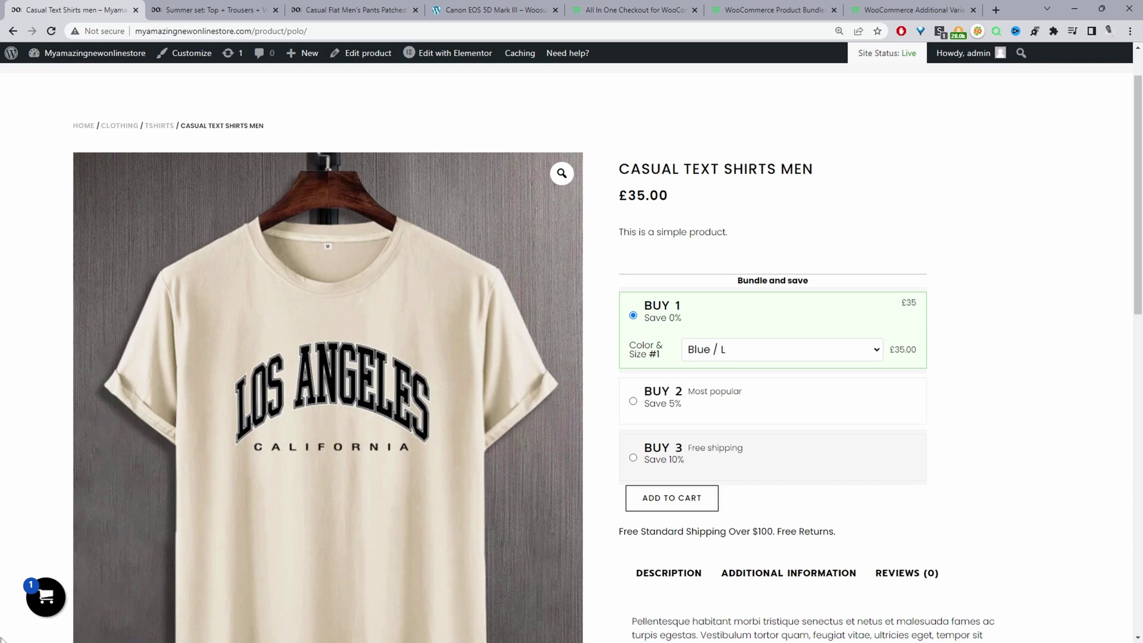
click(45, 597)
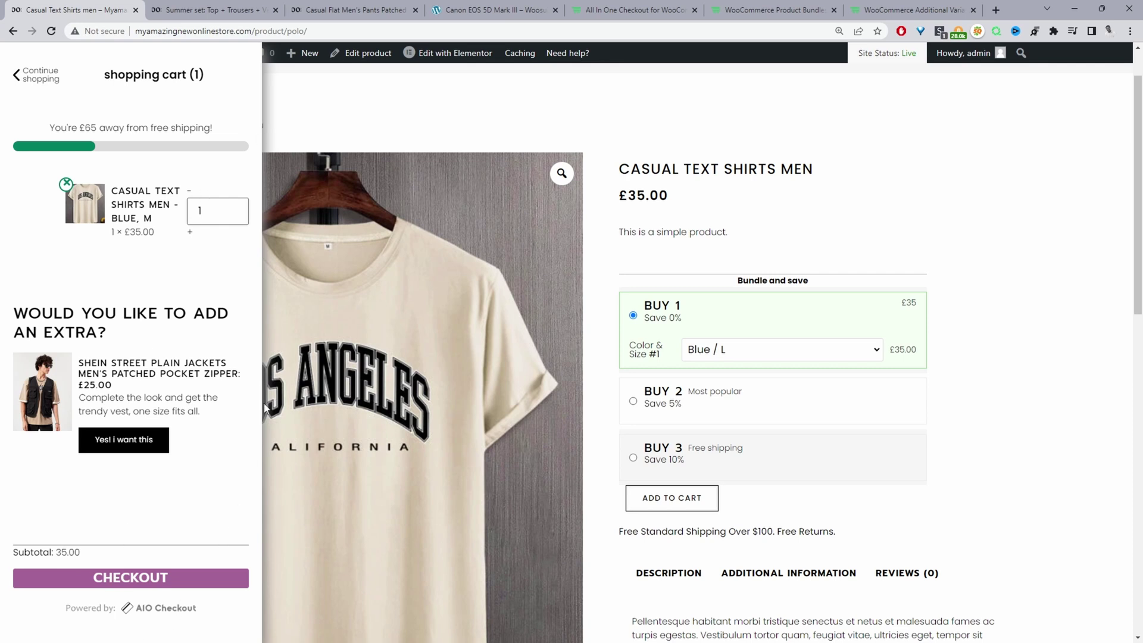
click(327, 119)
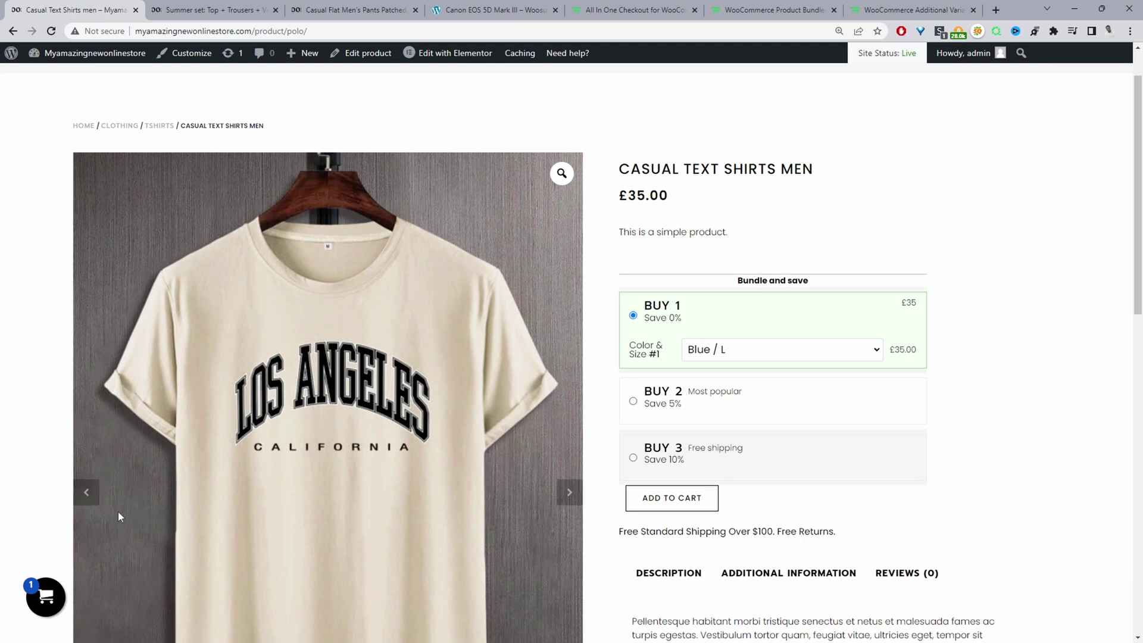
click(46, 597)
click(175, 576)
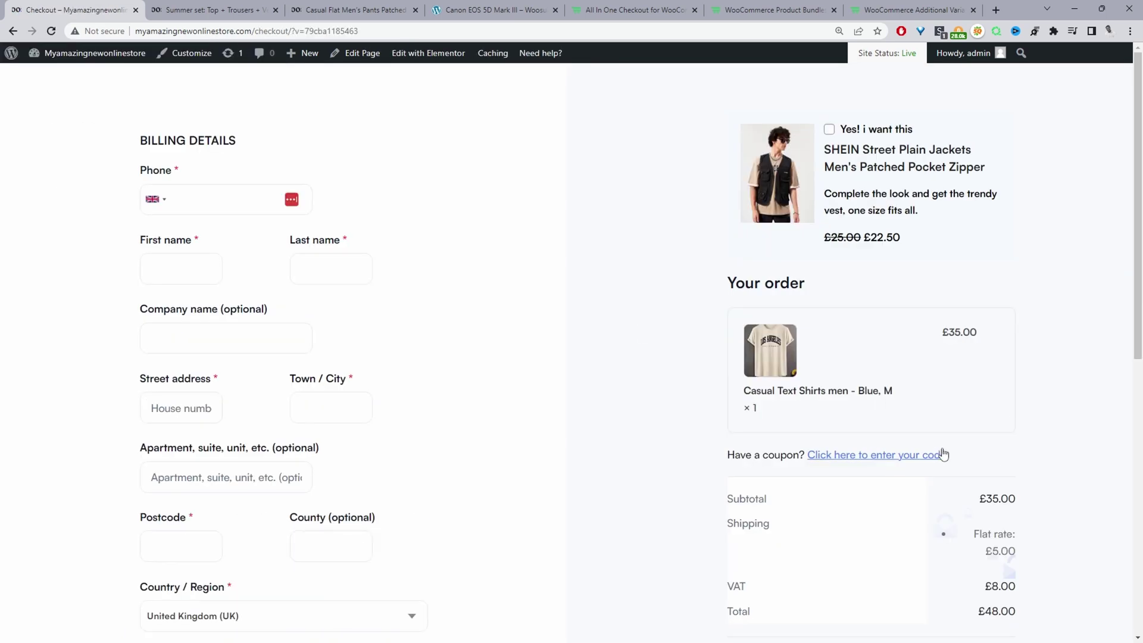
key(alt+Left)
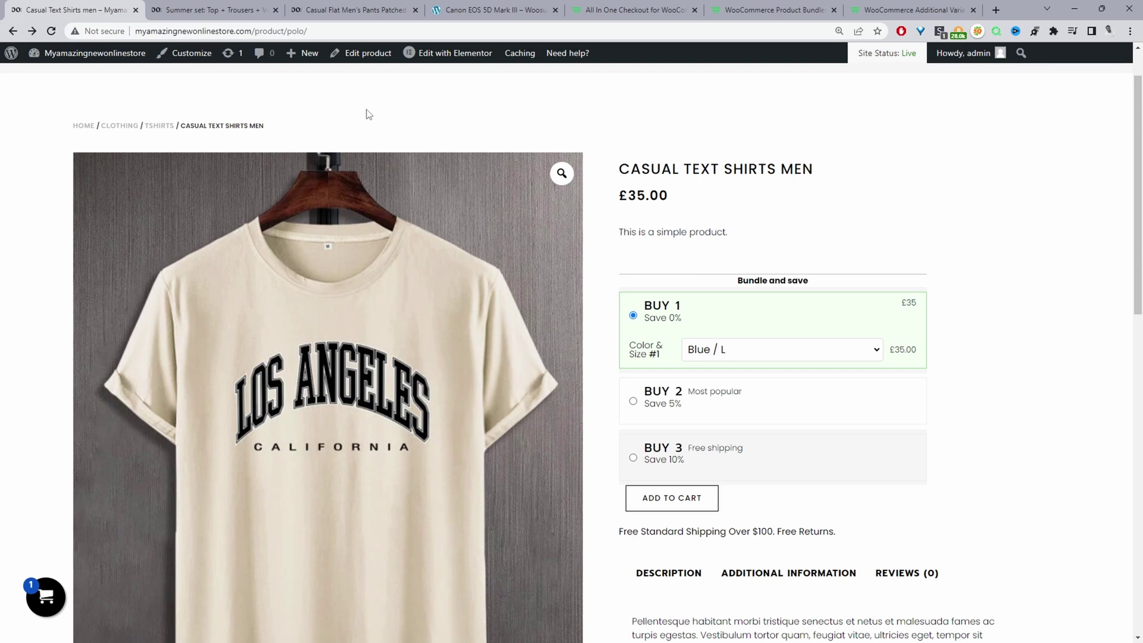
- Browse Woosuite's All In One Checkout, Product Bundles and Additional Variation Images pages, dismissing the 10% OFF popup
click(630, 11)
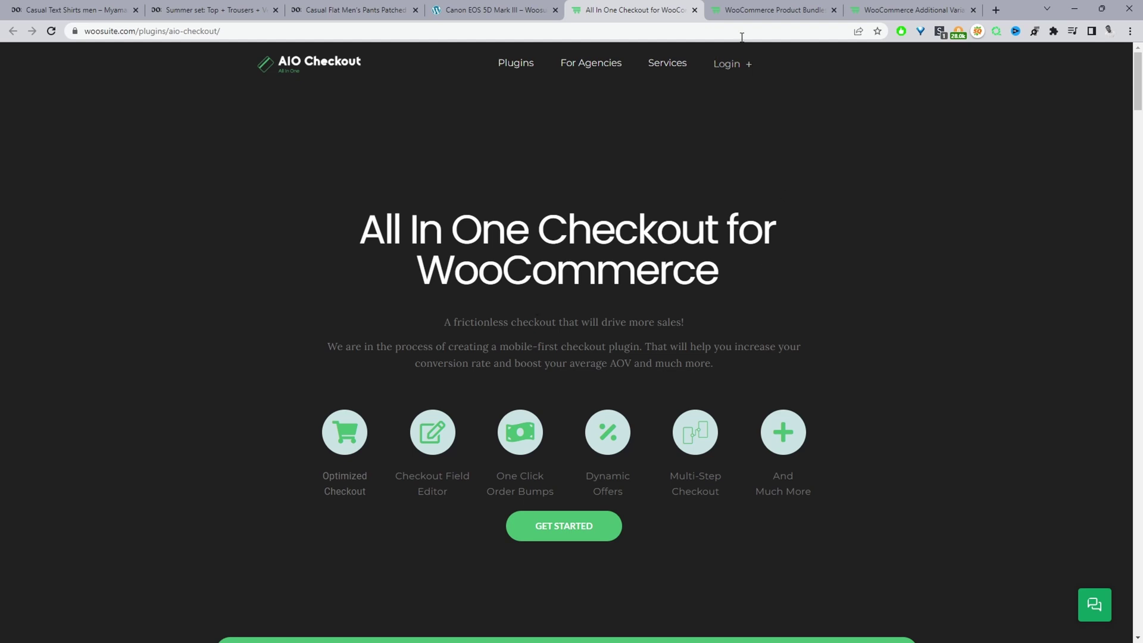
click(749, 9)
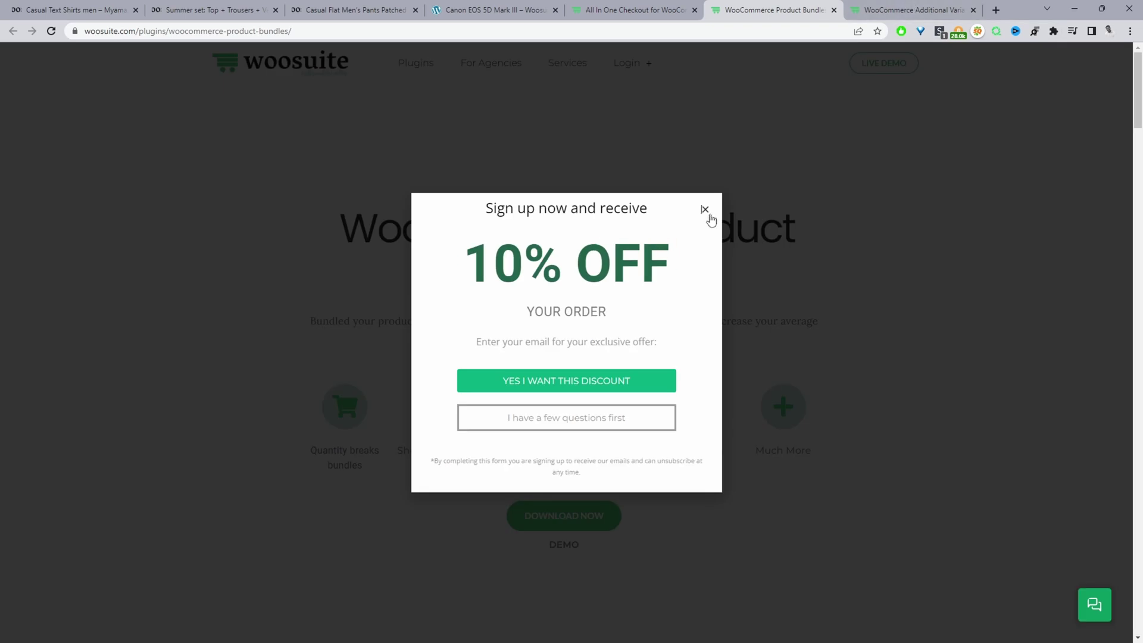
click(708, 209)
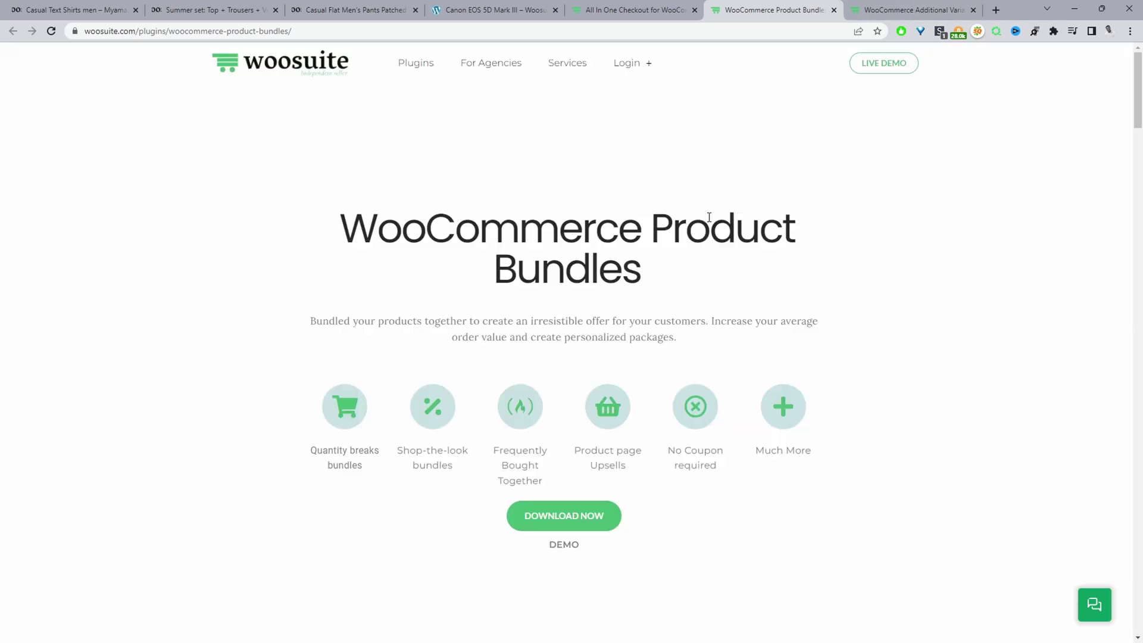
click(941, 9)
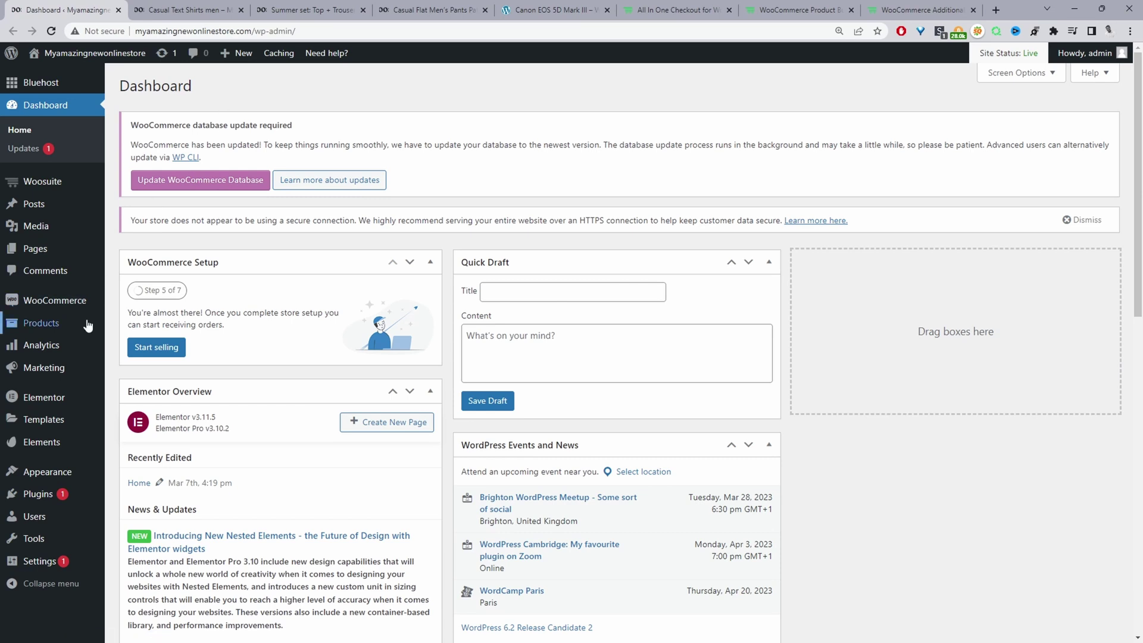
- Open the Single Product template from Elementor's Theme Builder under Templates
mouse_move(88, 324)
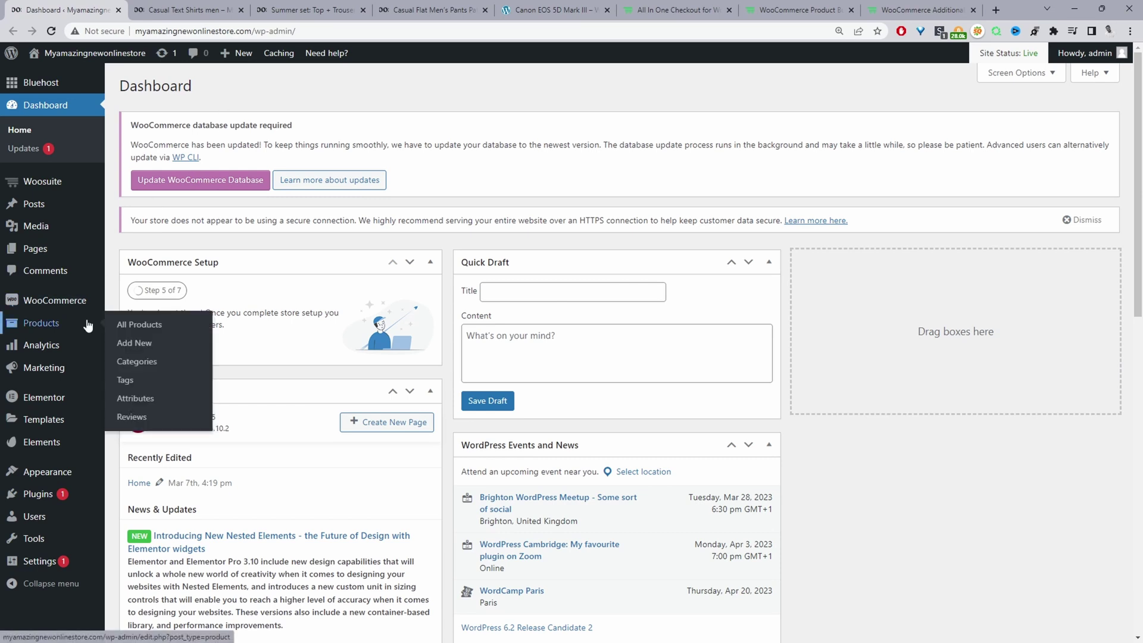
mouse_move(35, 424)
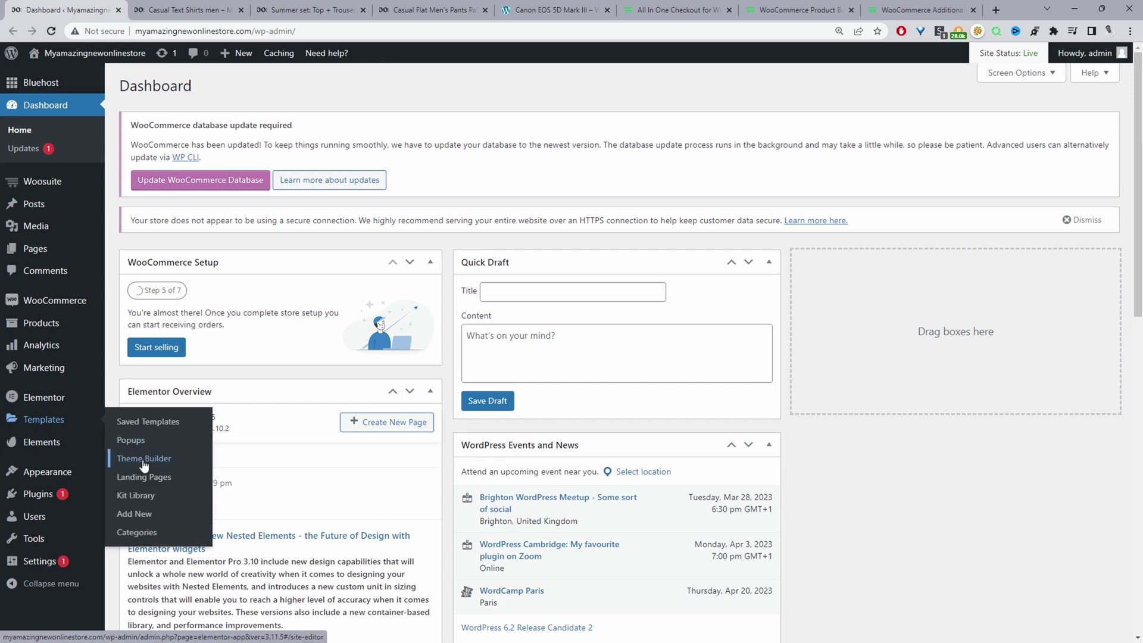
click(143, 463)
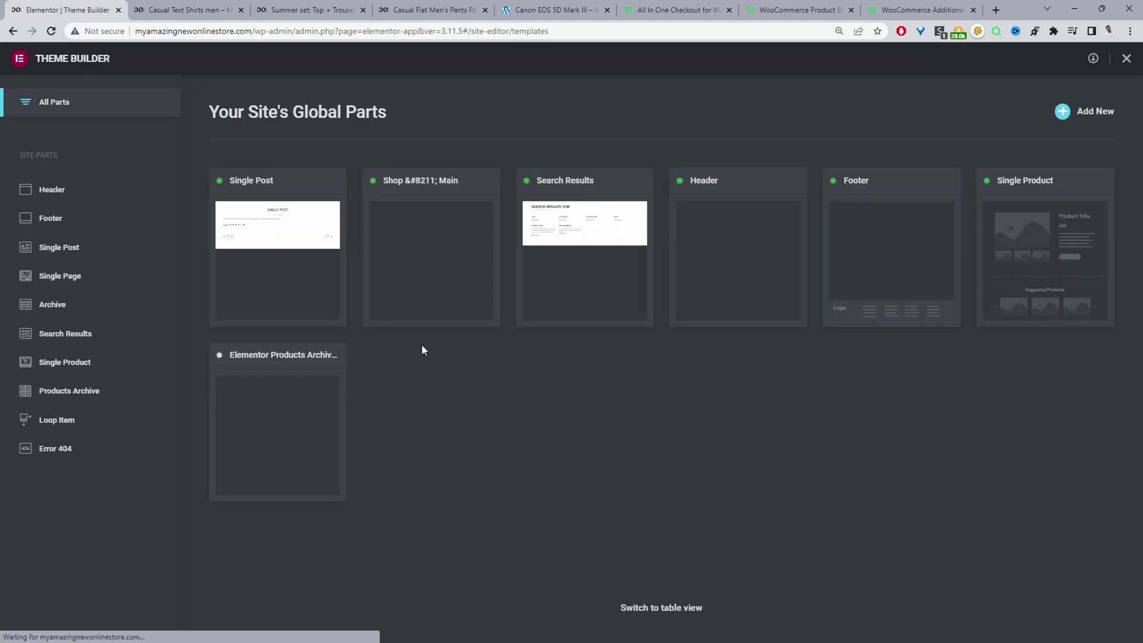
click(57, 370)
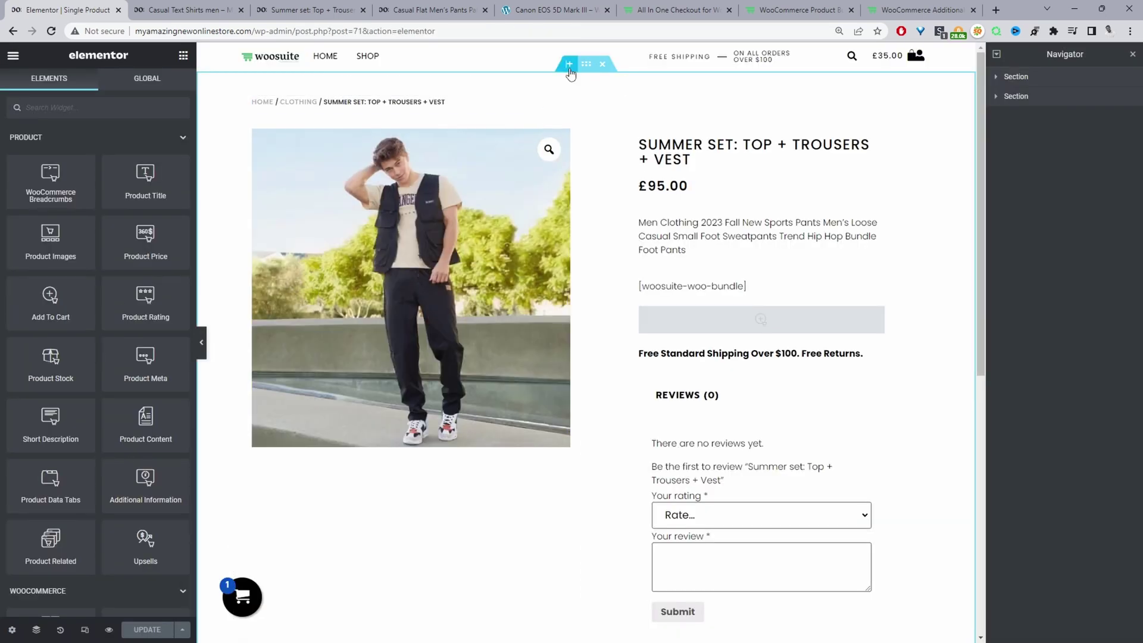
- Add a new two-column section at the top of the template
click(569, 66)
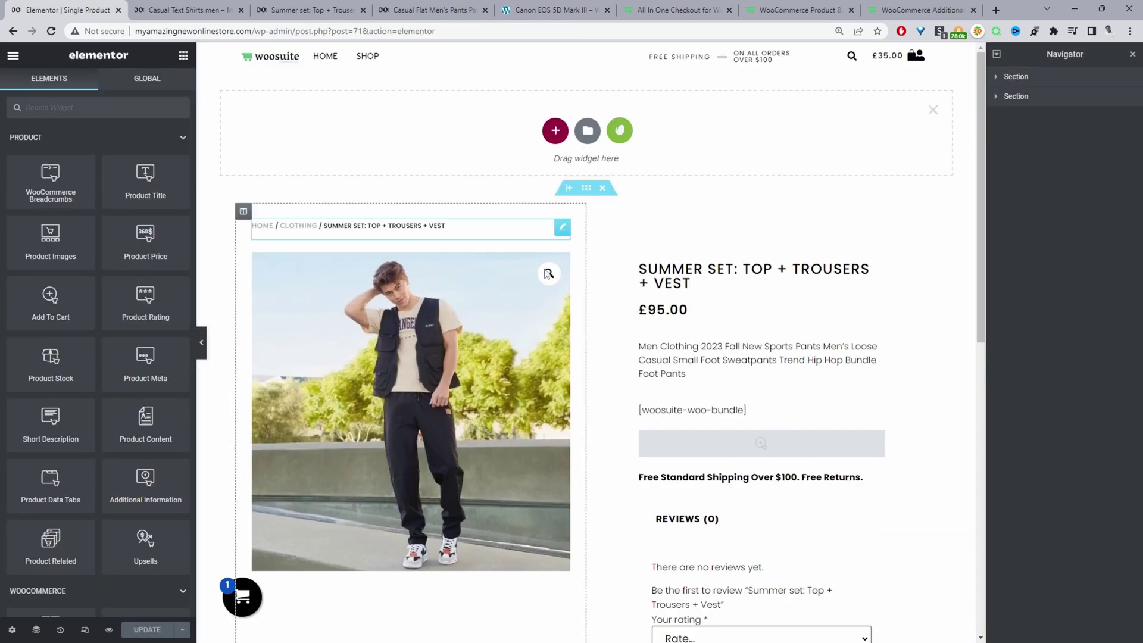
click(555, 132)
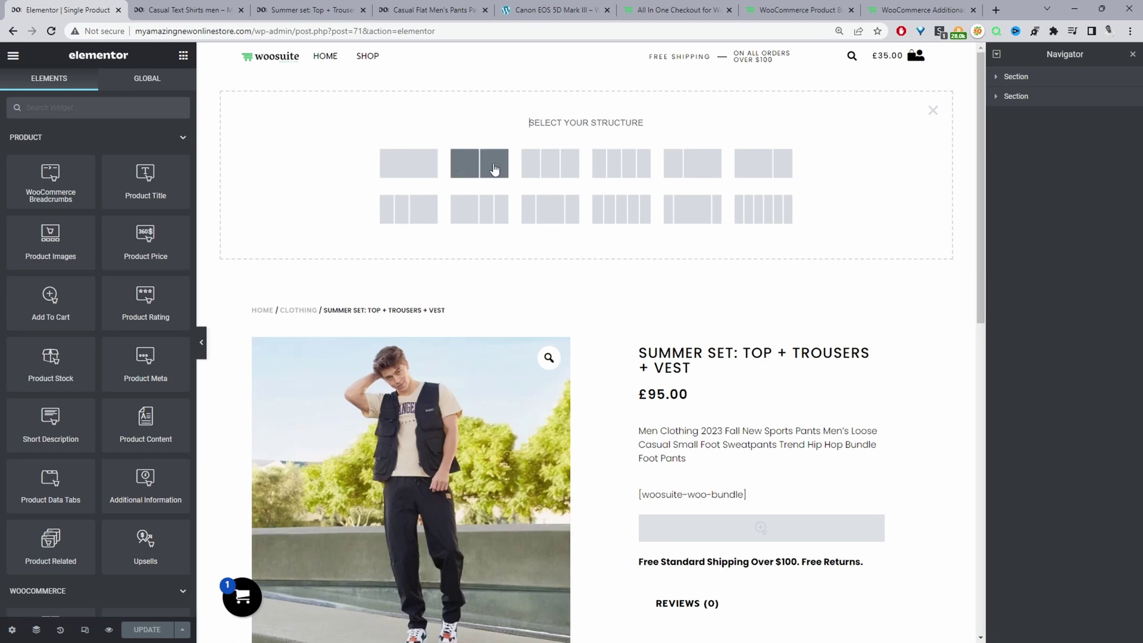
click(480, 165)
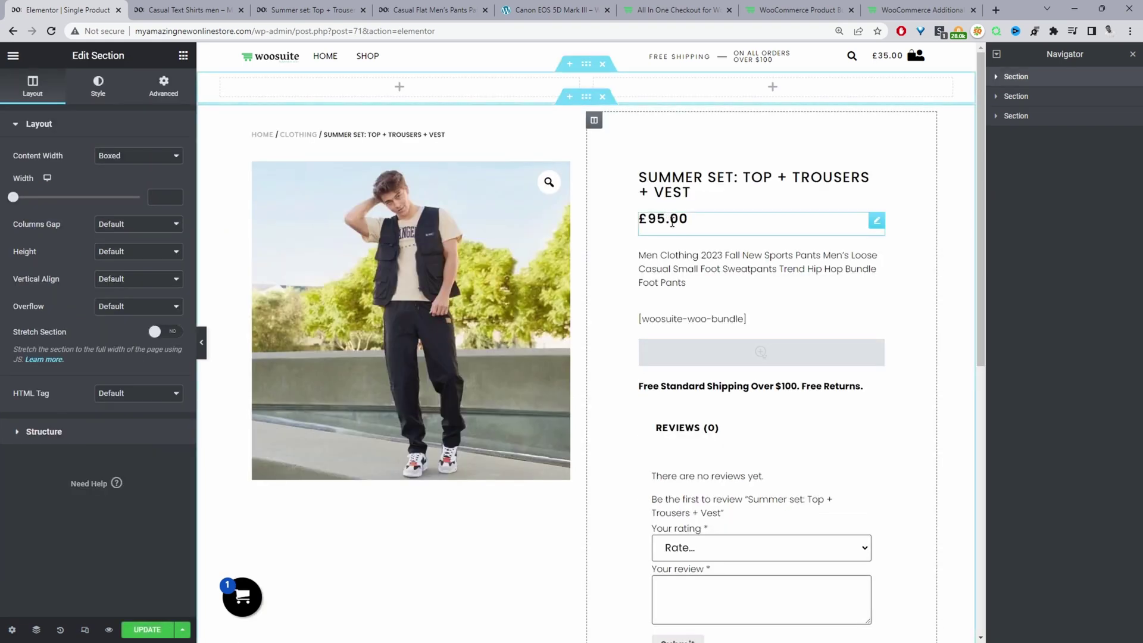
- Place WooCommerce Breadcrumbs in the left column with an 11 px font size
click(183, 56)
drag(46, 196, 306, 79)
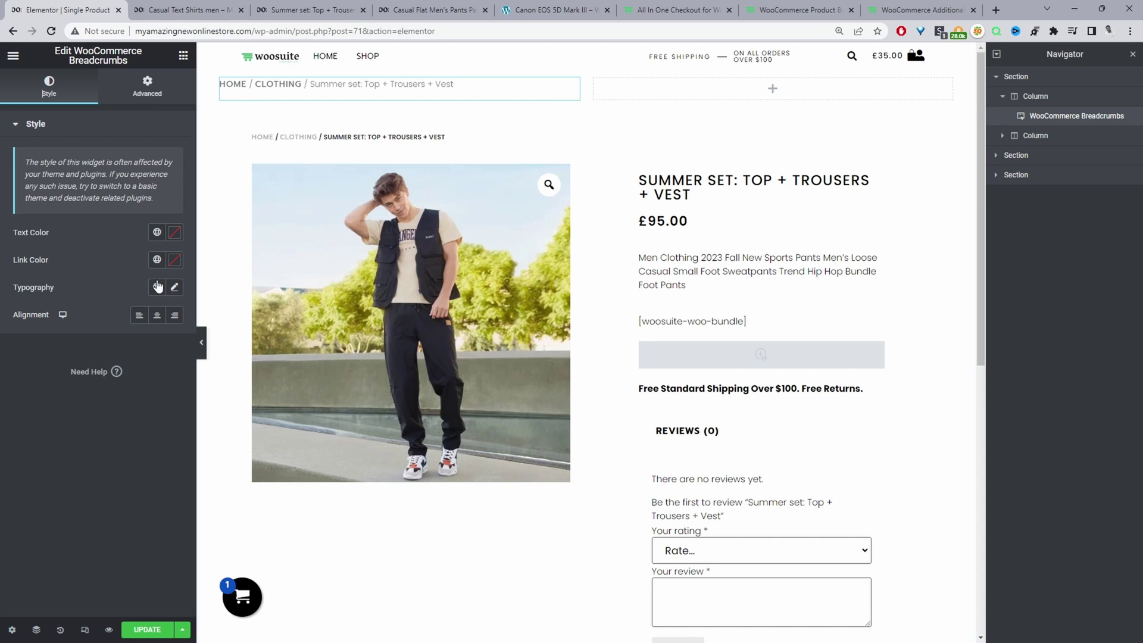
click(174, 287)
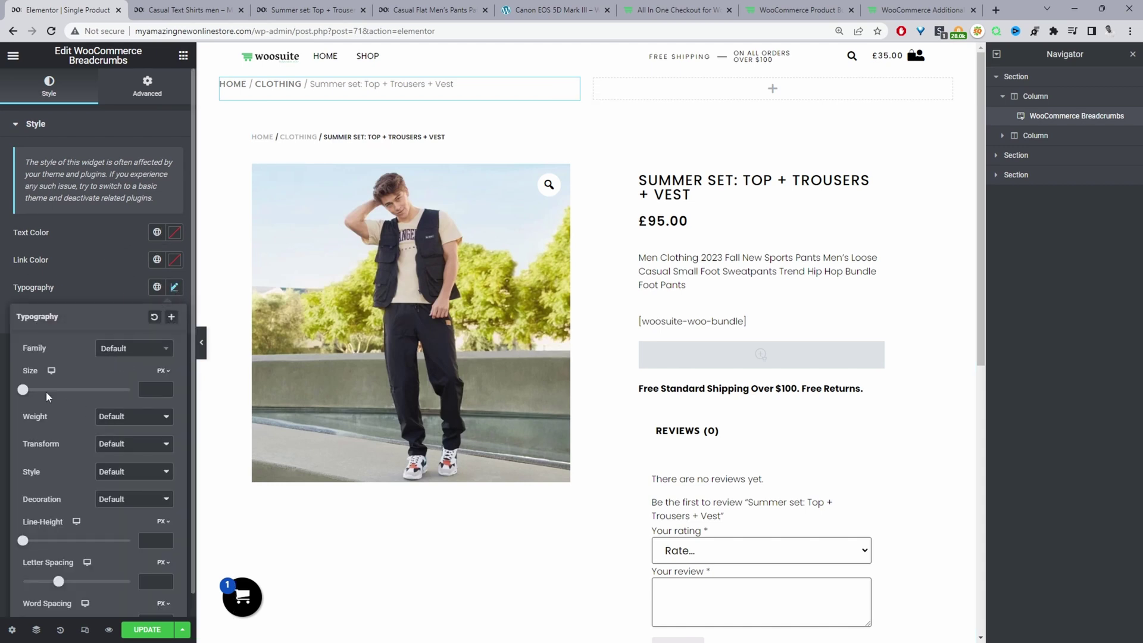
drag(25, 393, 29, 394)
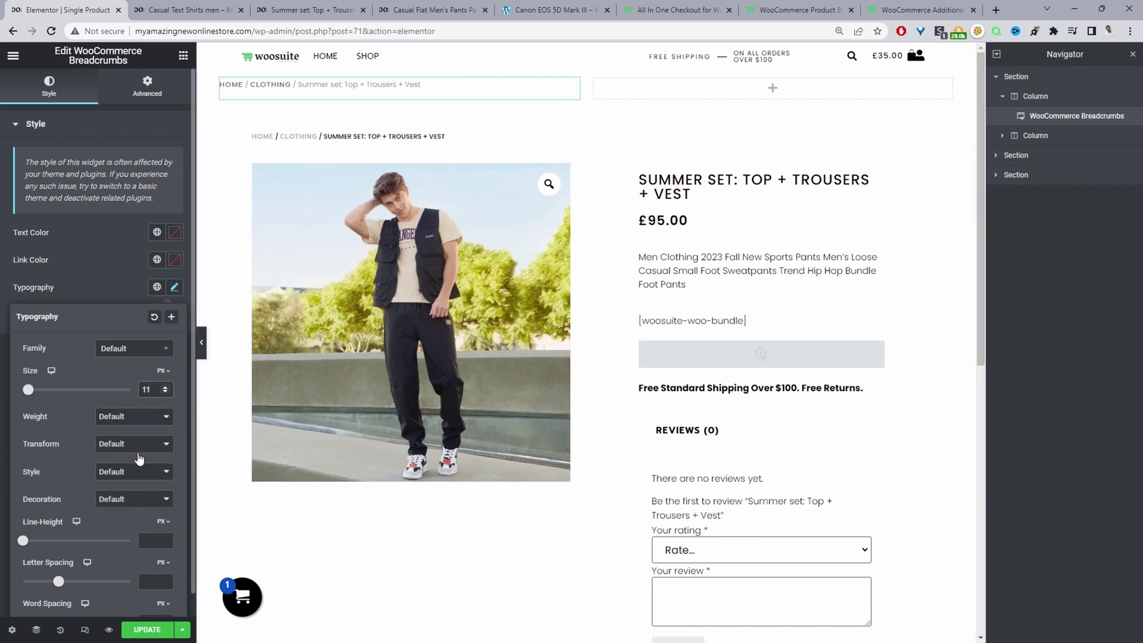
- Place a Product Title in the right column with a 23 px font size
click(183, 56)
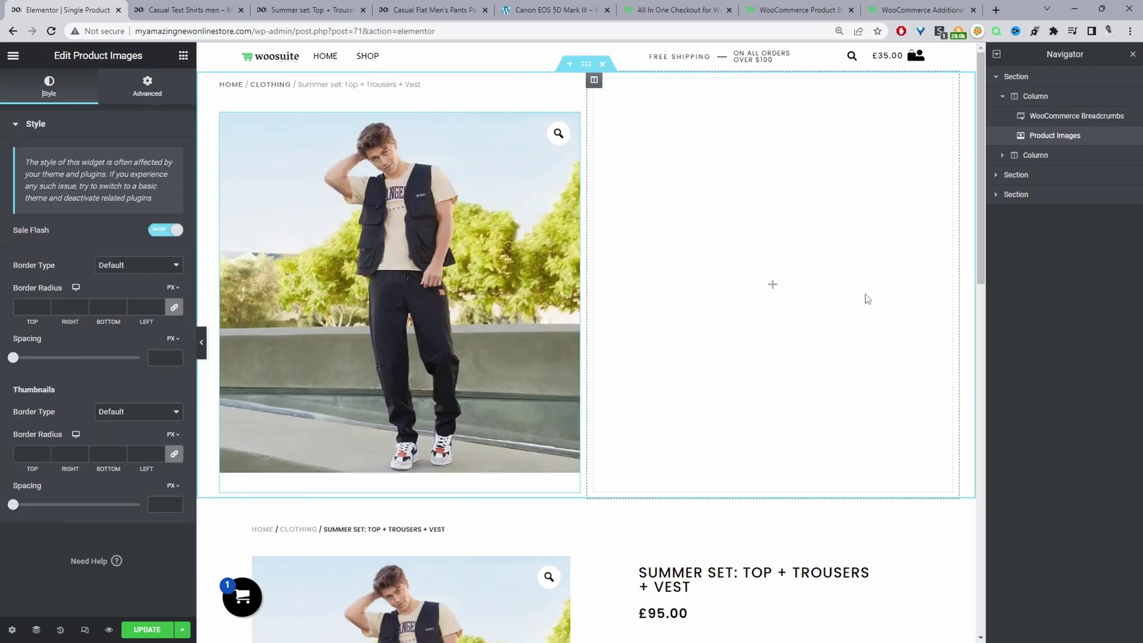
click(184, 55)
drag(143, 184, 760, 222)
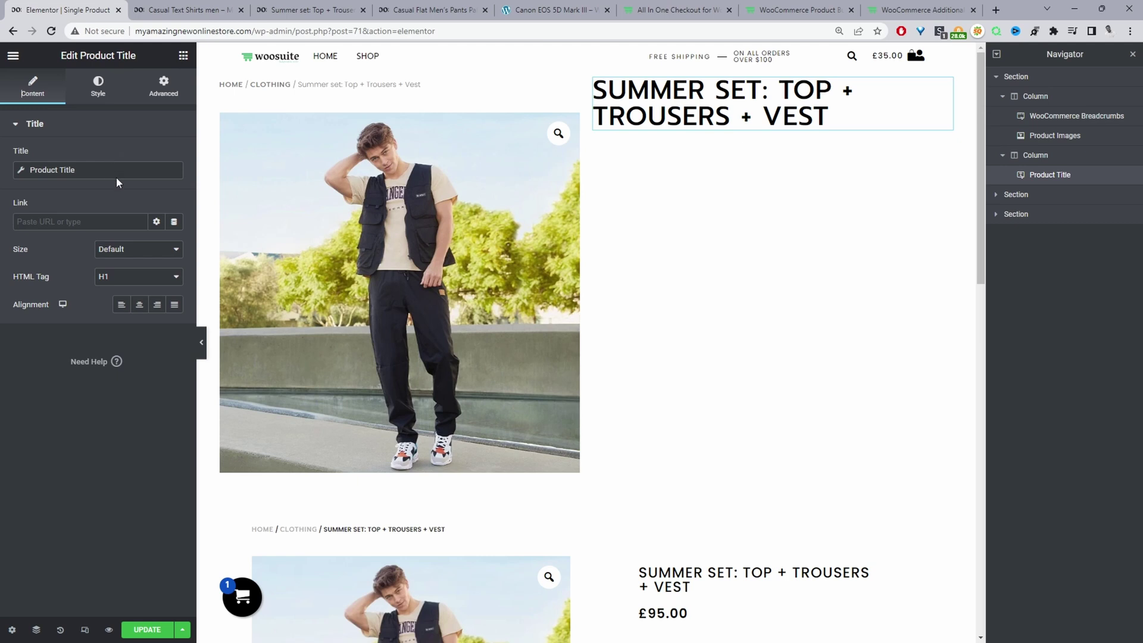
click(99, 87)
click(174, 183)
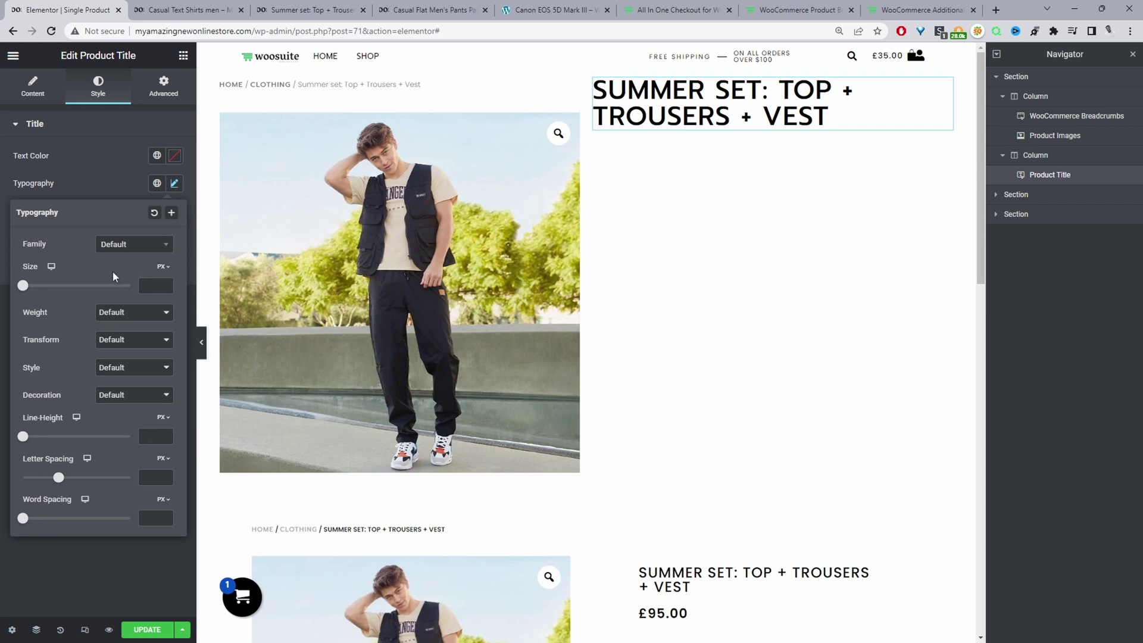
mouse_move(25, 285)
mouse_down()
mouse_move(45, 288)
mouse_move(35, 287)
mouse_up()
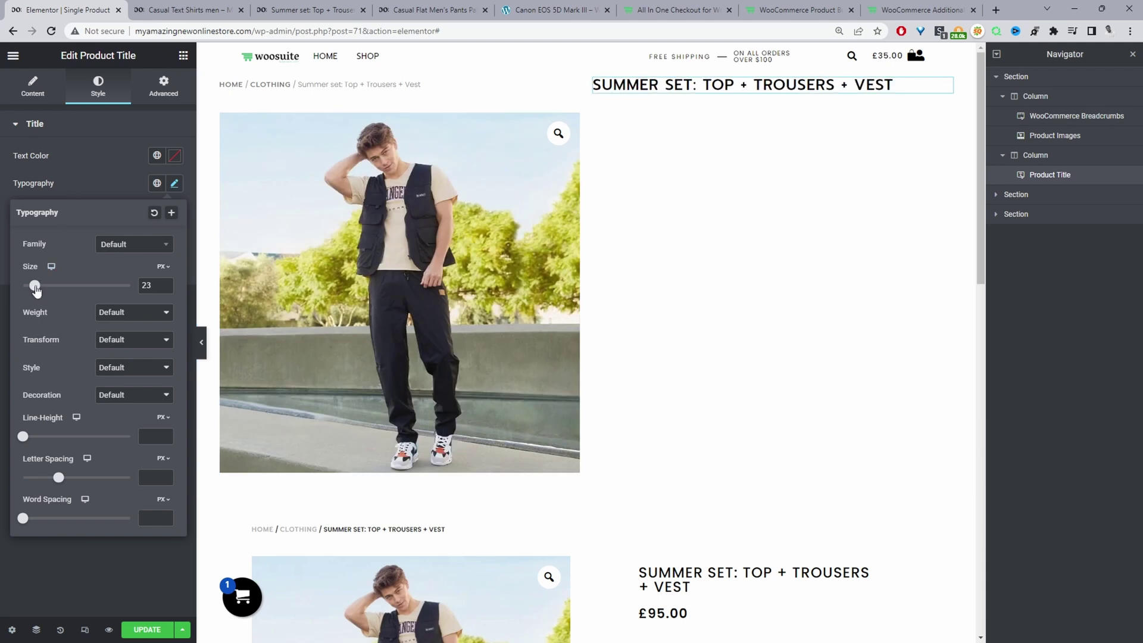
- Set the title's text colour to dark red #AC0000
click(124, 170)
click(175, 156)
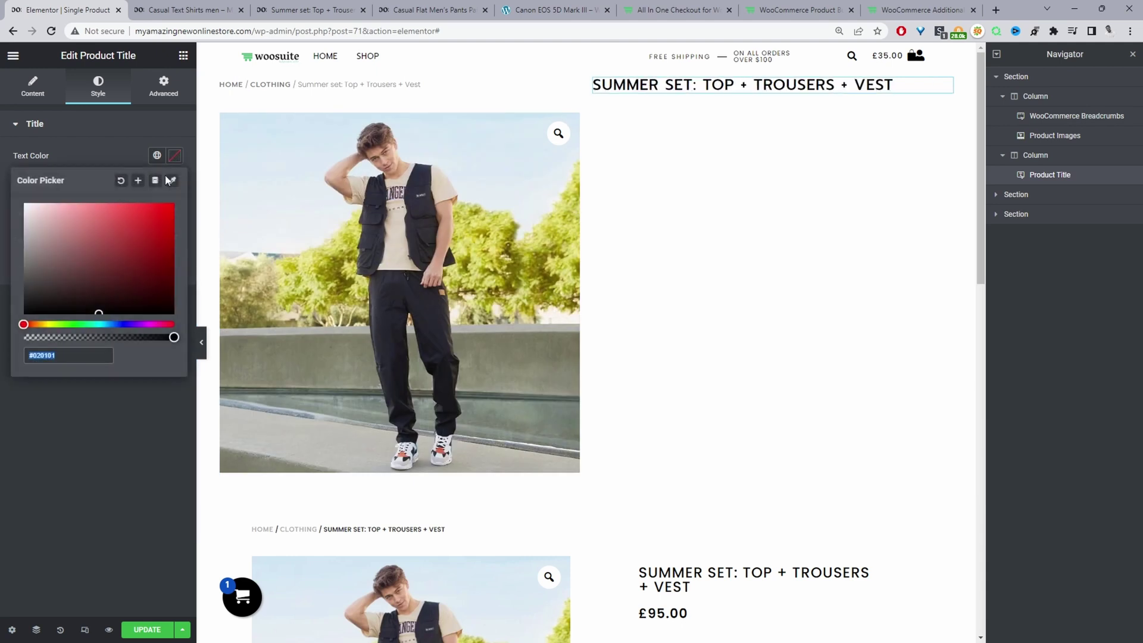
text(#AC0000)
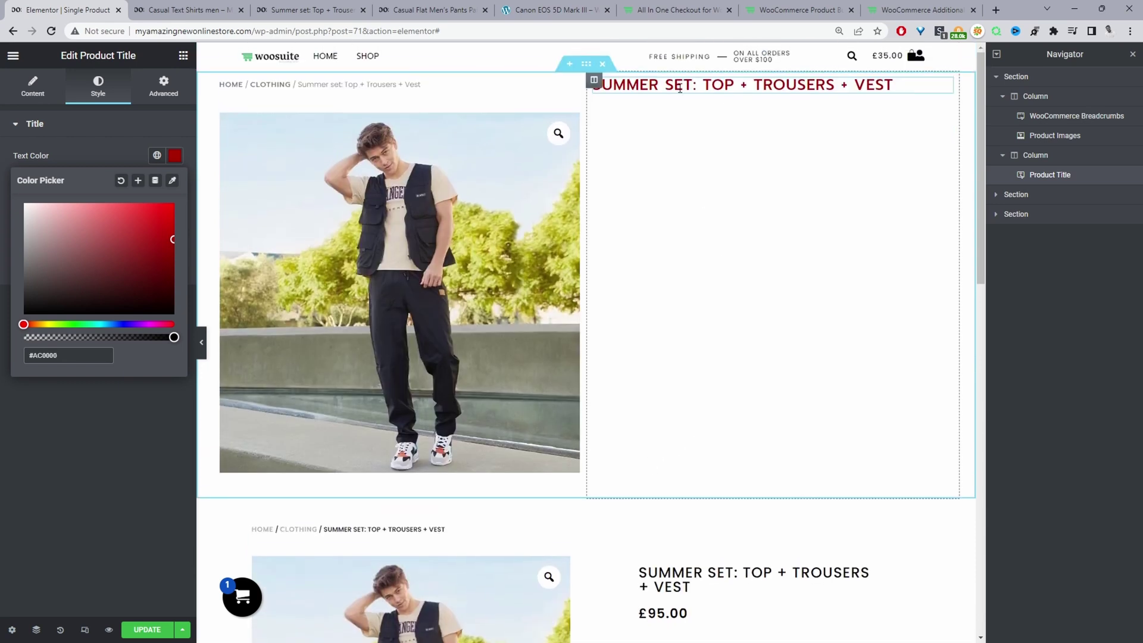
triple_click(68, 355)
text(#919191)
- Place Product Price under the title and set its sale price weight to 600 (Semi Bold)
click(182, 56)
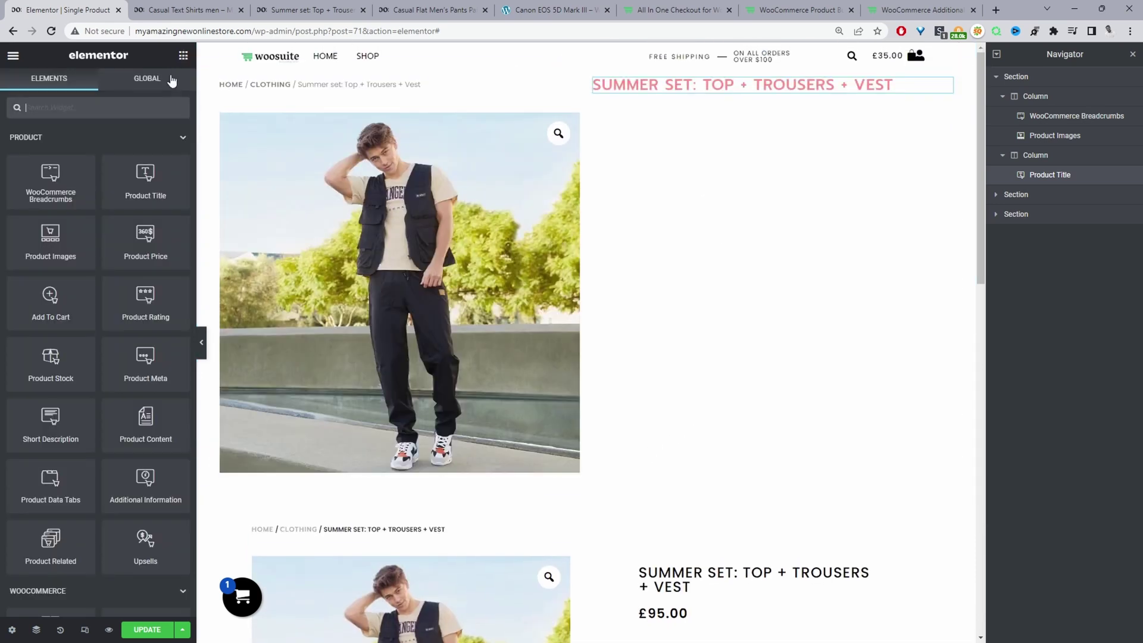
drag(146, 238, 715, 114)
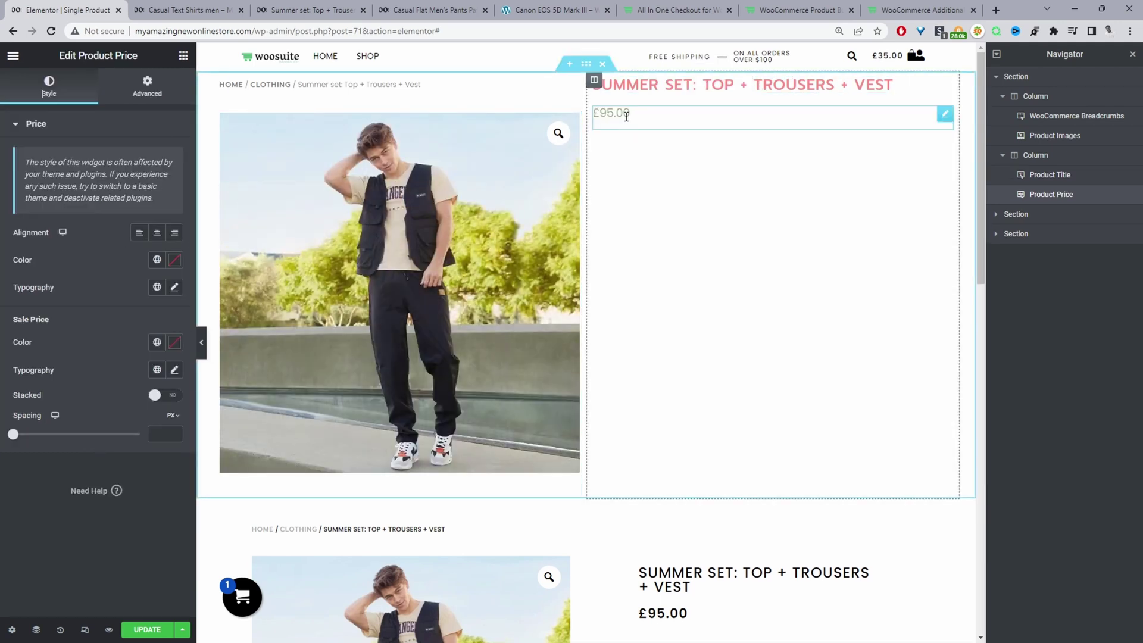
click(173, 369)
click(103, 501)
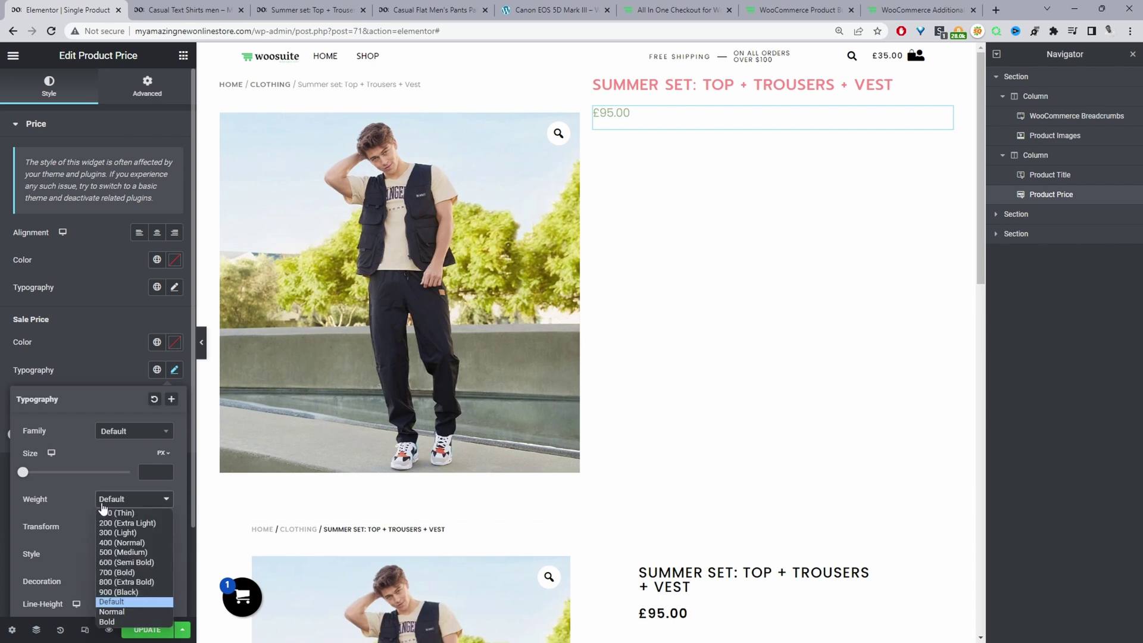
click(168, 356)
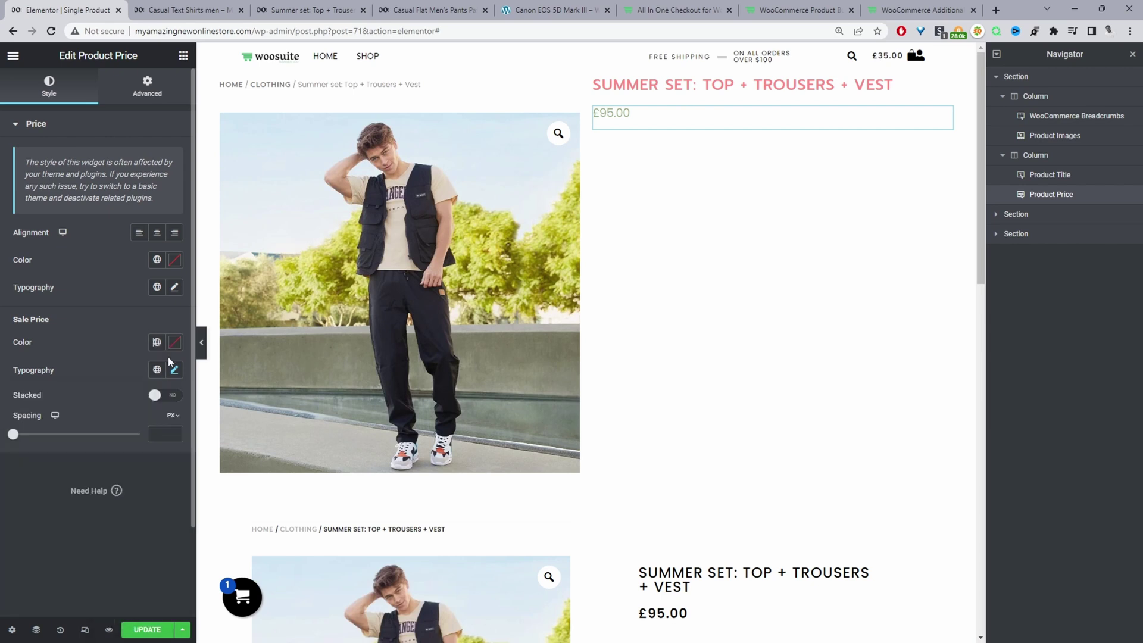
click(175, 371)
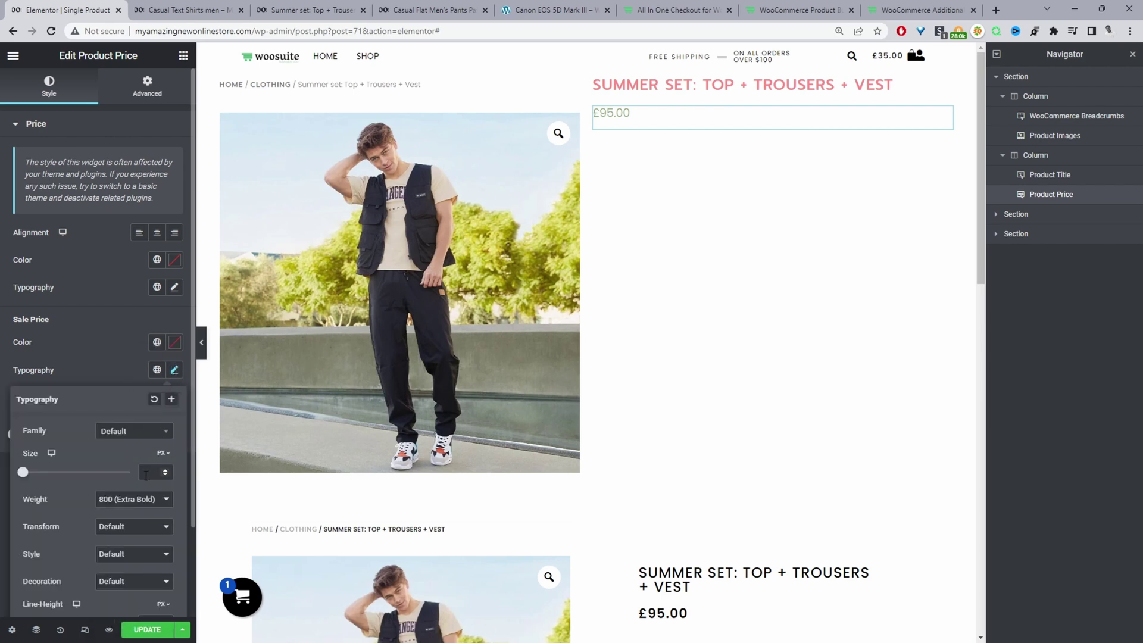
click(119, 498)
click(115, 561)
- Set the price typography weight to 800 (Extra Bold)
click(157, 341)
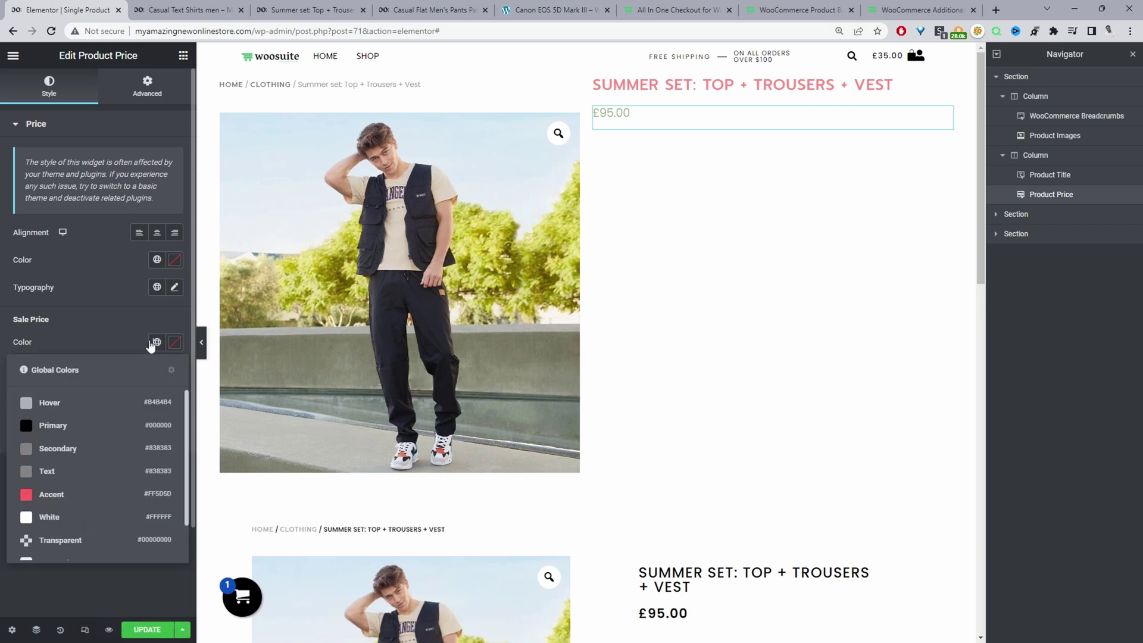
click(123, 310)
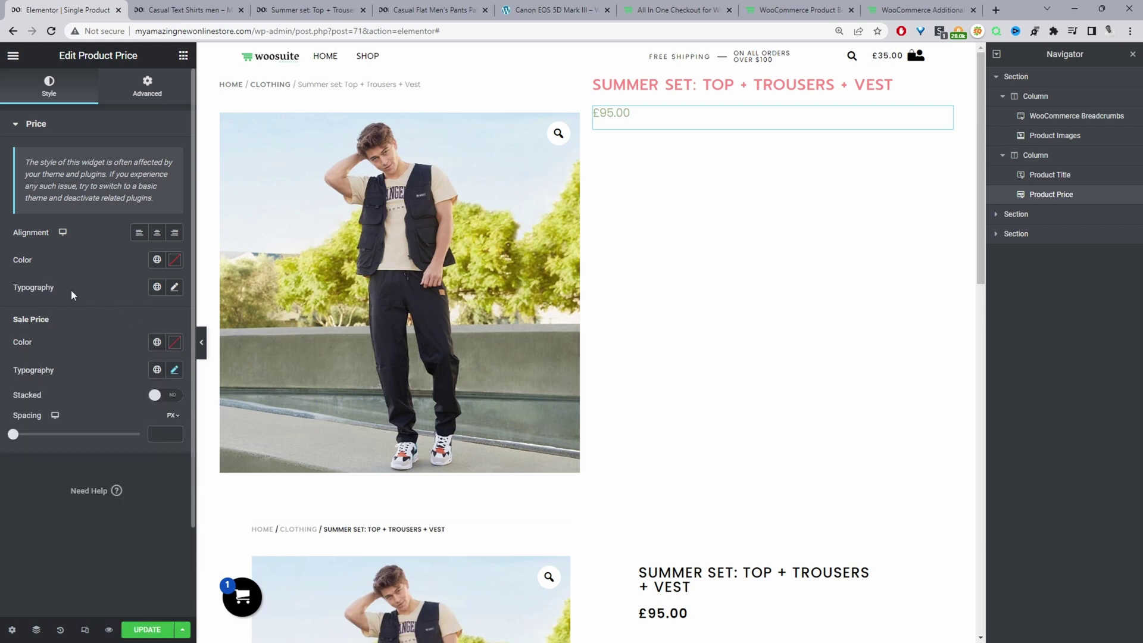
click(175, 286)
click(131, 416)
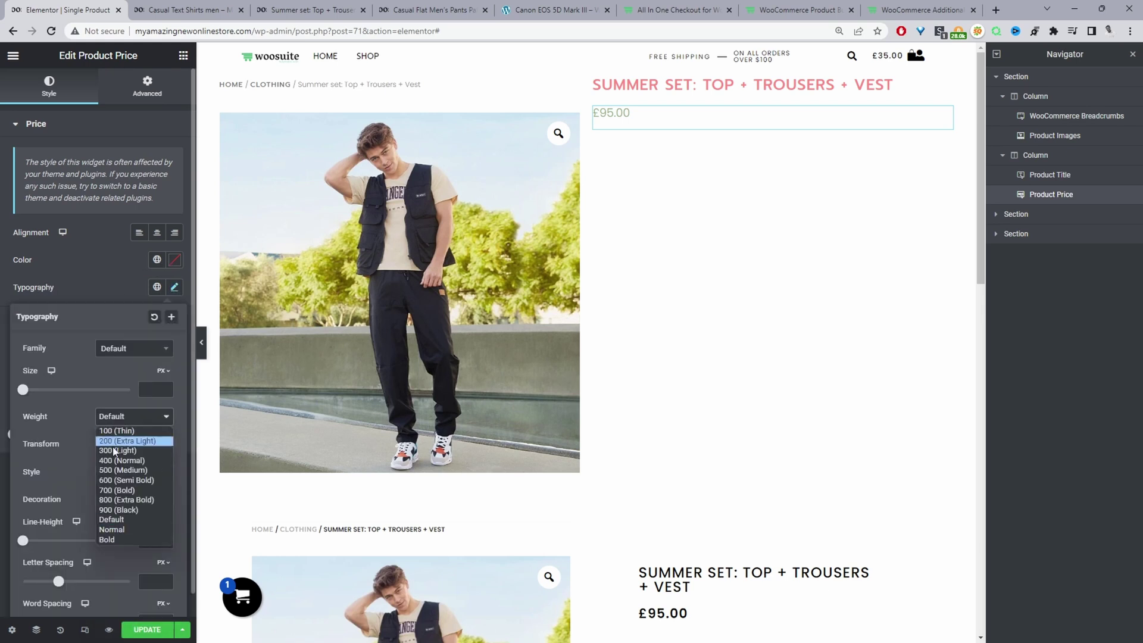
click(119, 503)
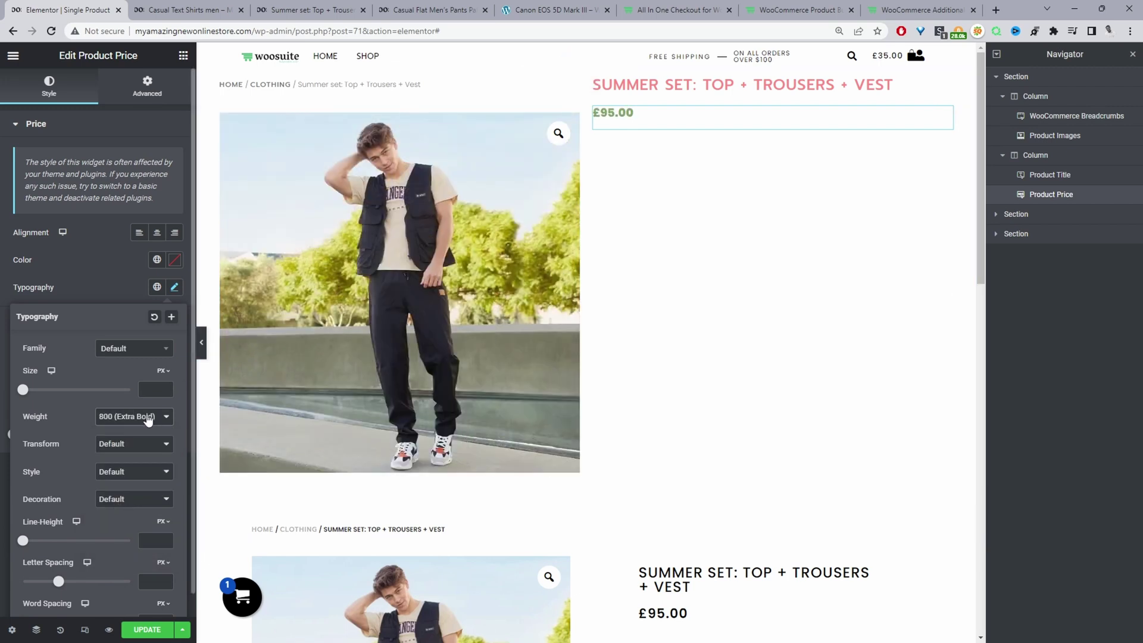
click(539, 185)
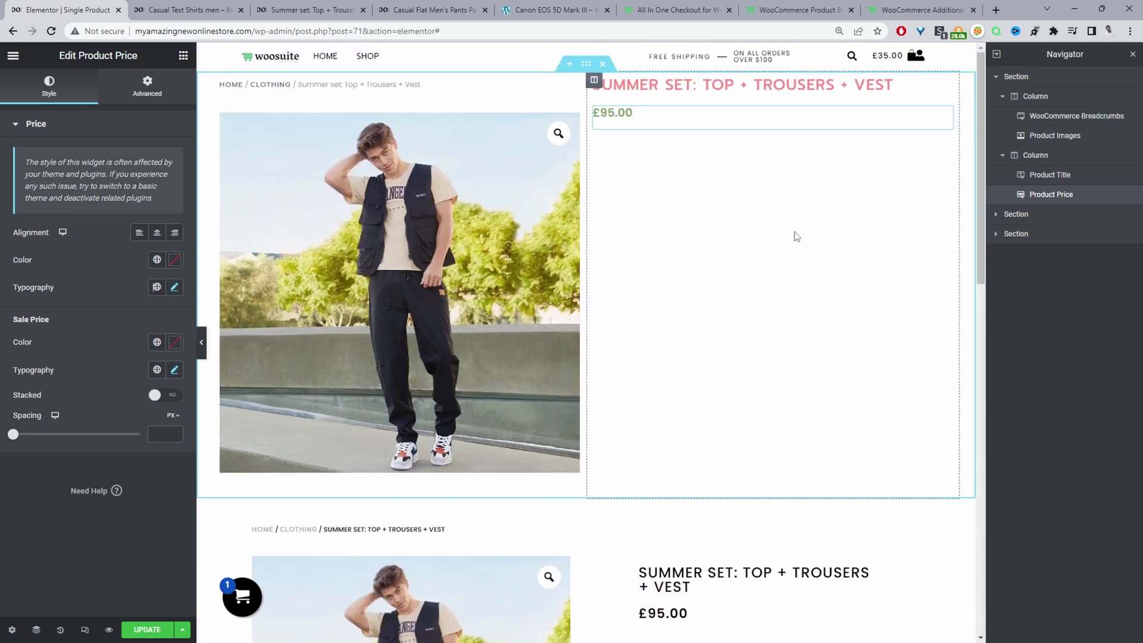
- Place a Short Description widget under the price
click(183, 56)
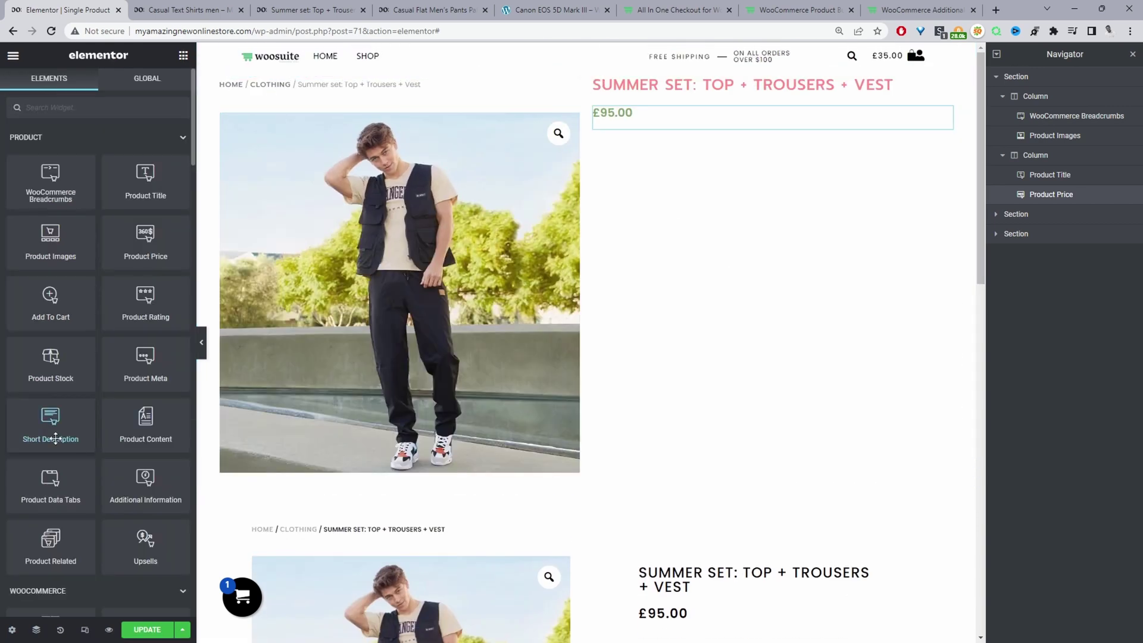
drag(55, 439, 689, 126)
scroll(689, 131, down, 5)
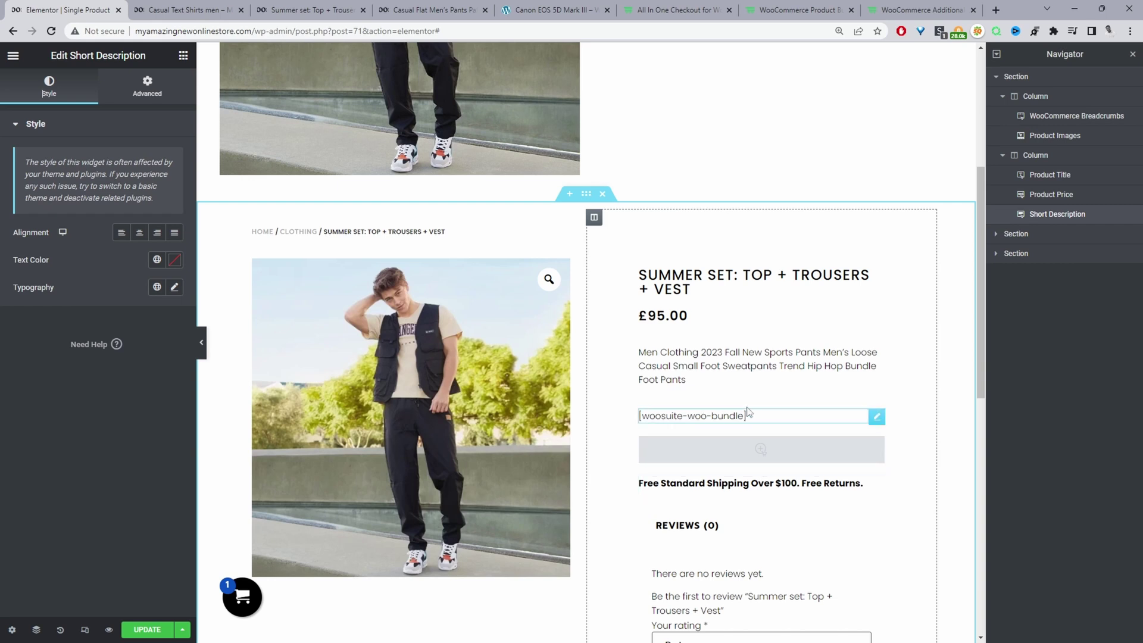
scroll(744, 407, up, 4)
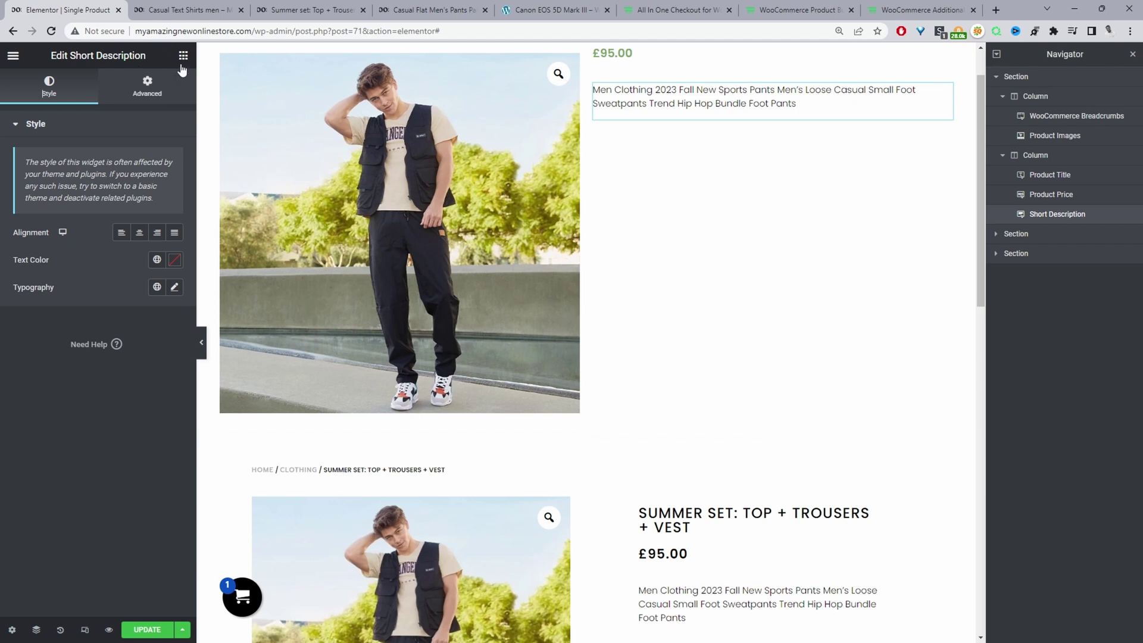
scroll(663, 248, down, 3)
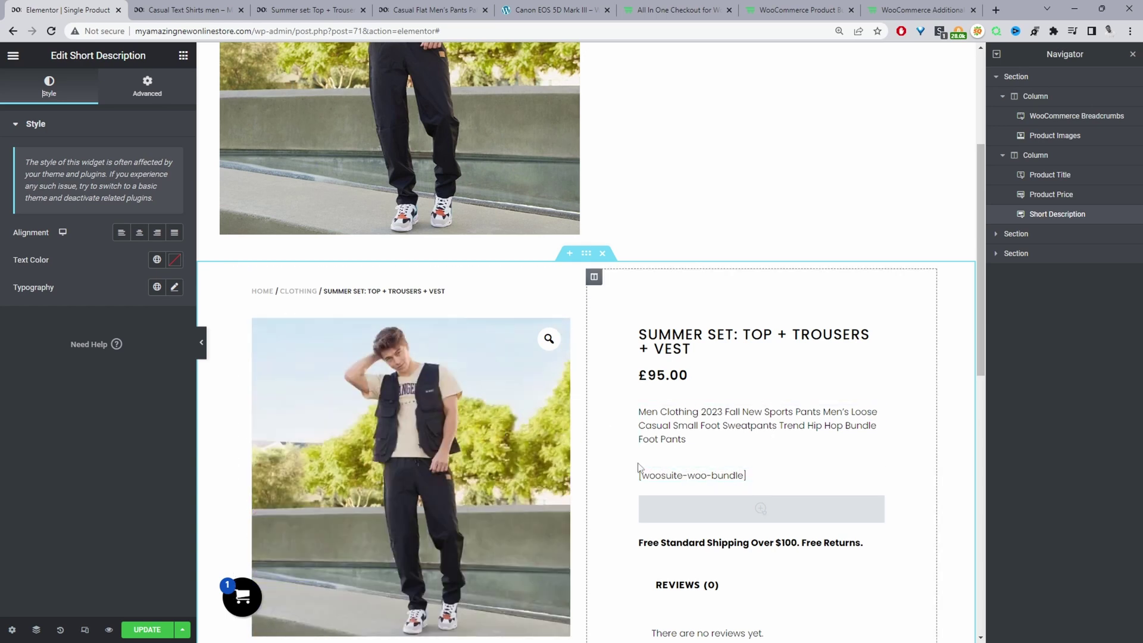
scroll(599, 454, down, 2)
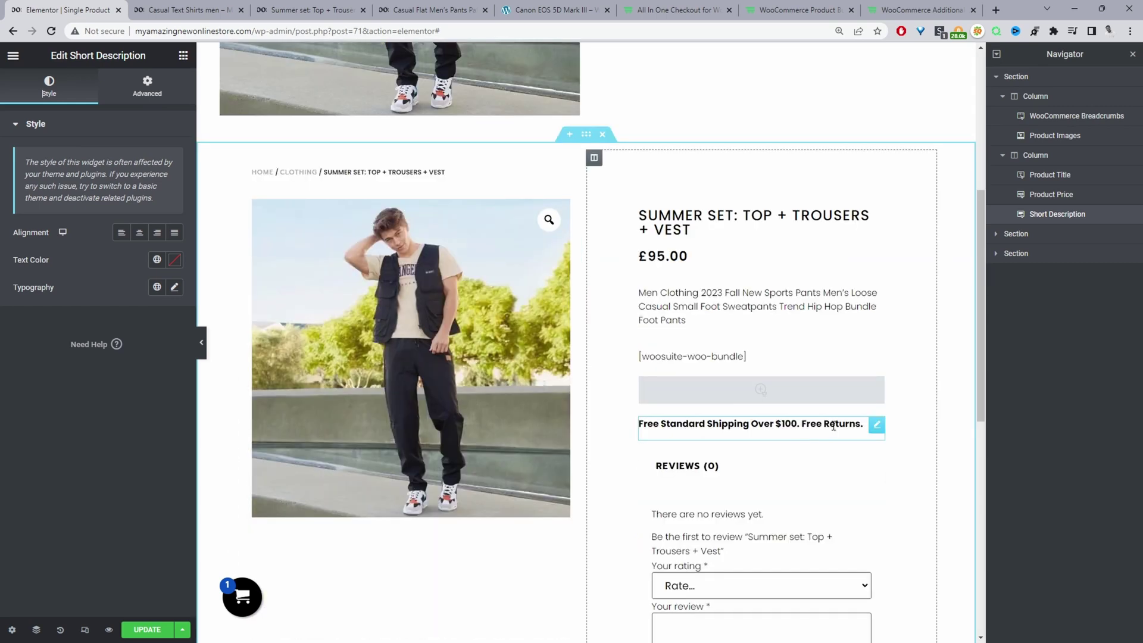
- Add the free-shipping text block and an Add To Cart widget just above it
click(833, 425)
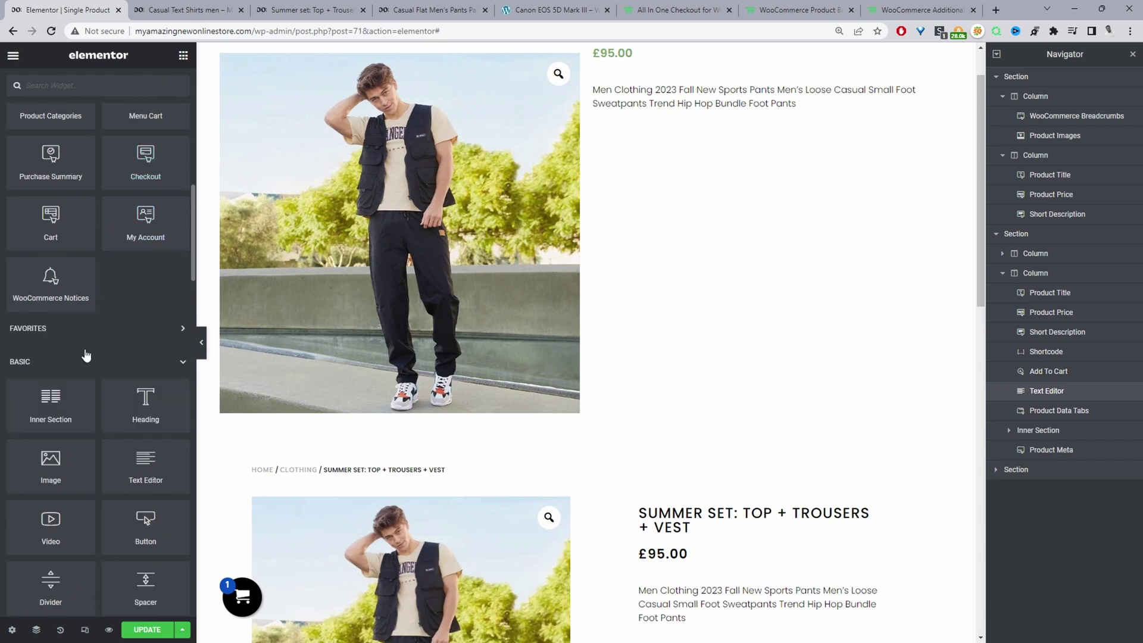
drag(156, 467, 702, 122)
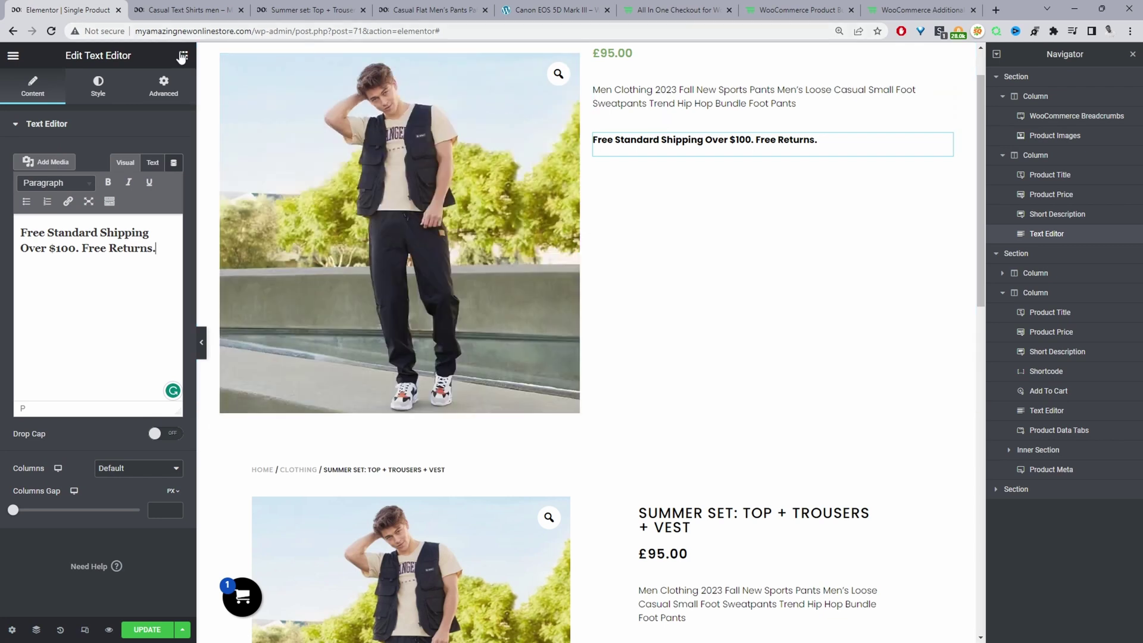
click(184, 56)
drag(50, 298, 733, 143)
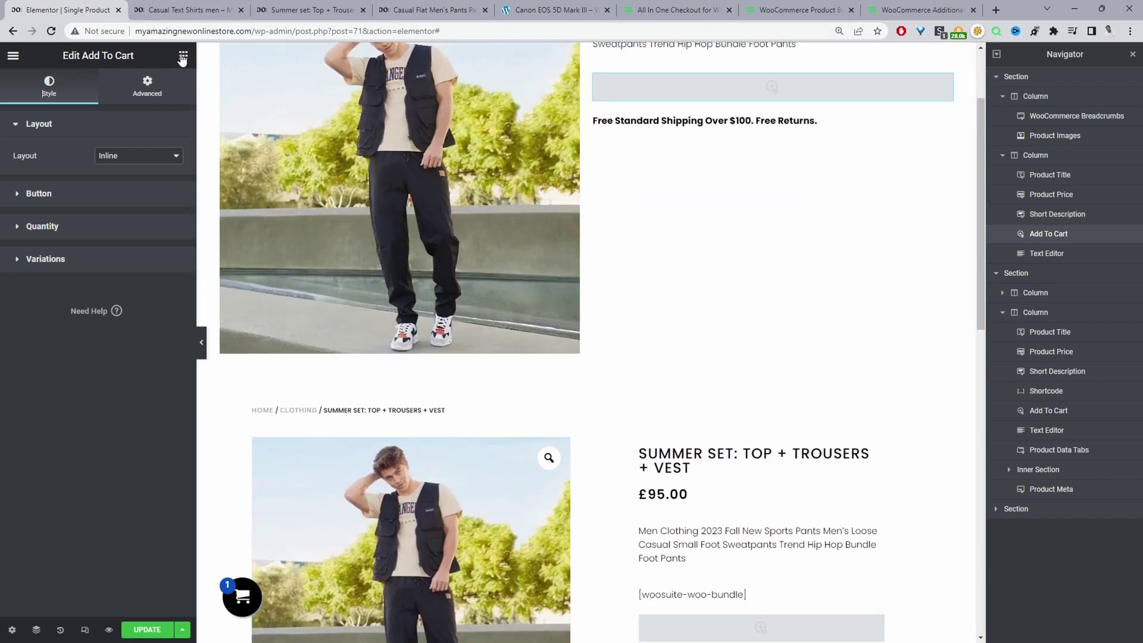
- Check the live T-shirt page's Additional Information Color and Size table, then return to Elementor
click(183, 57)
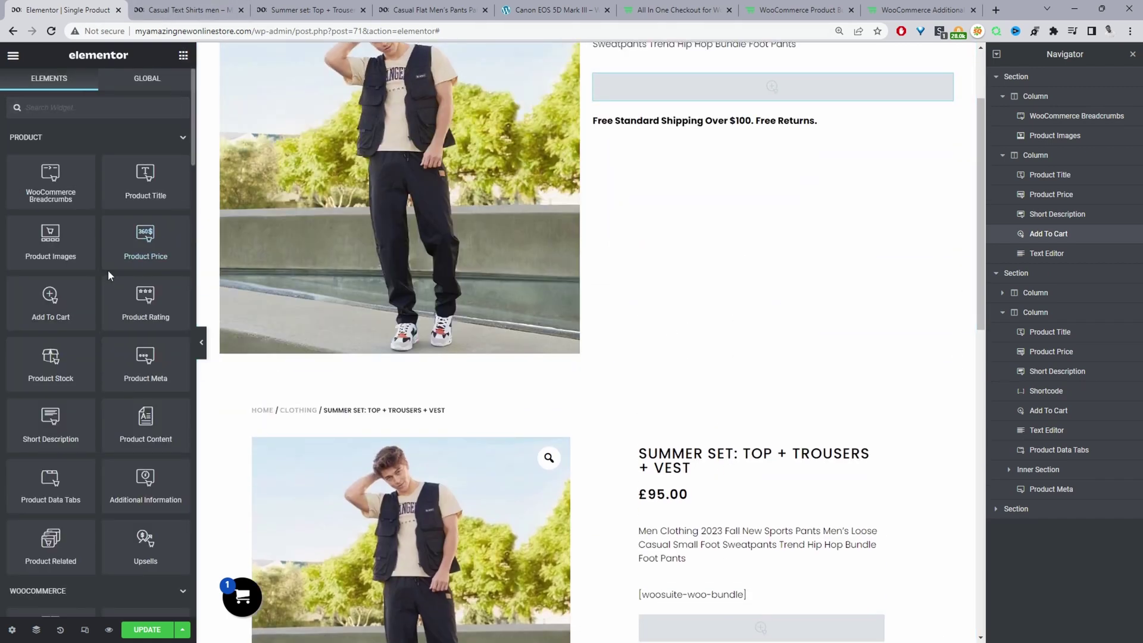
click(209, 6)
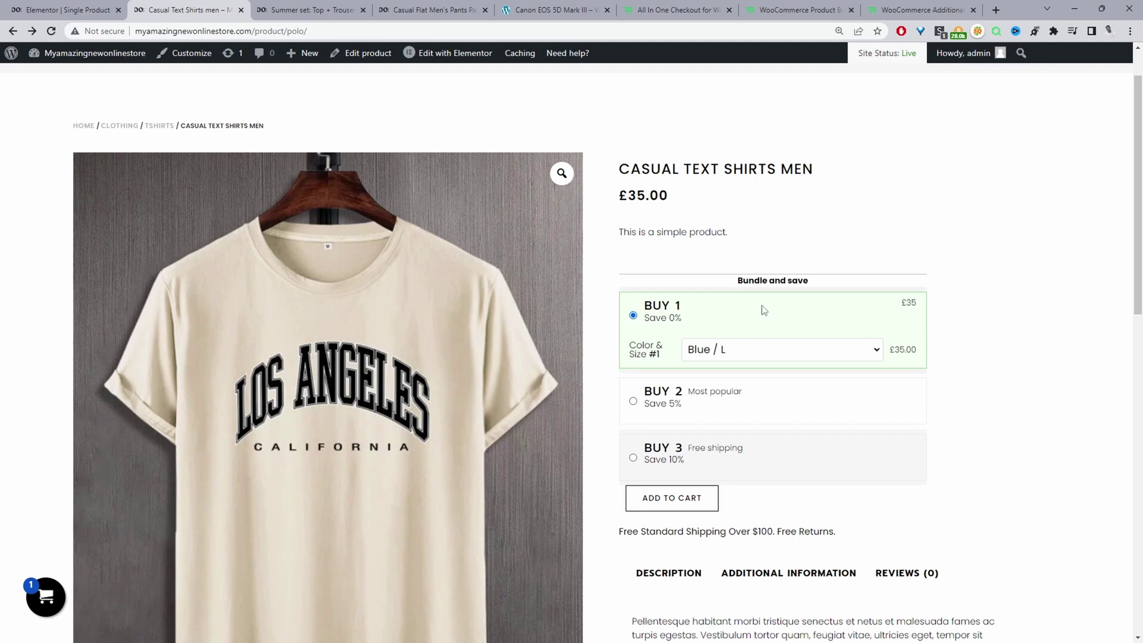
scroll(673, 349, down, 4)
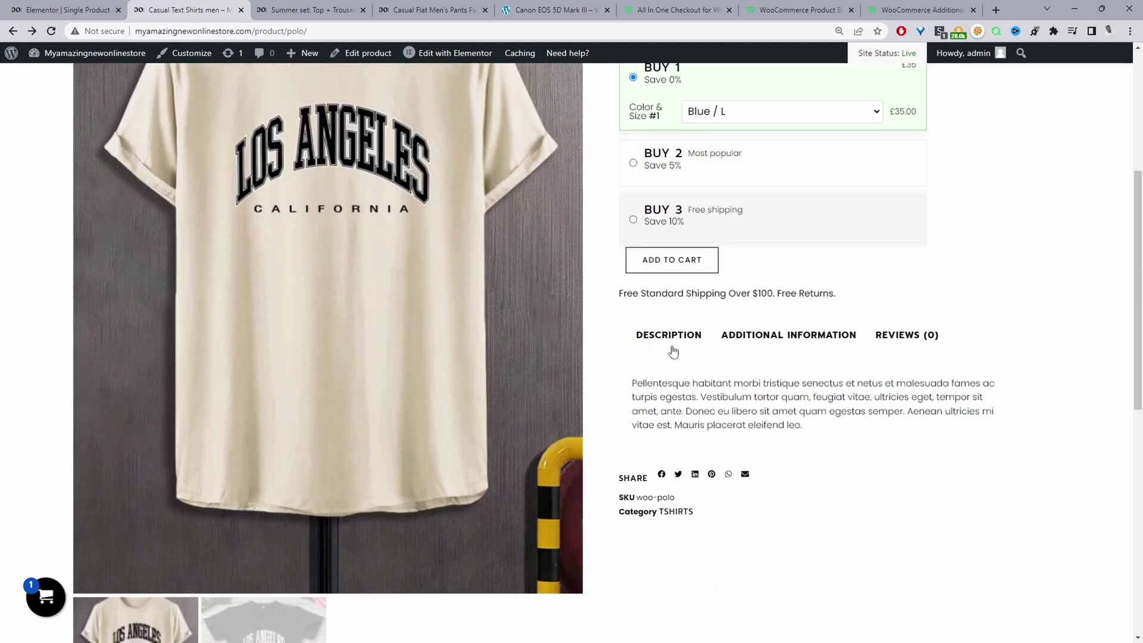
click(813, 333)
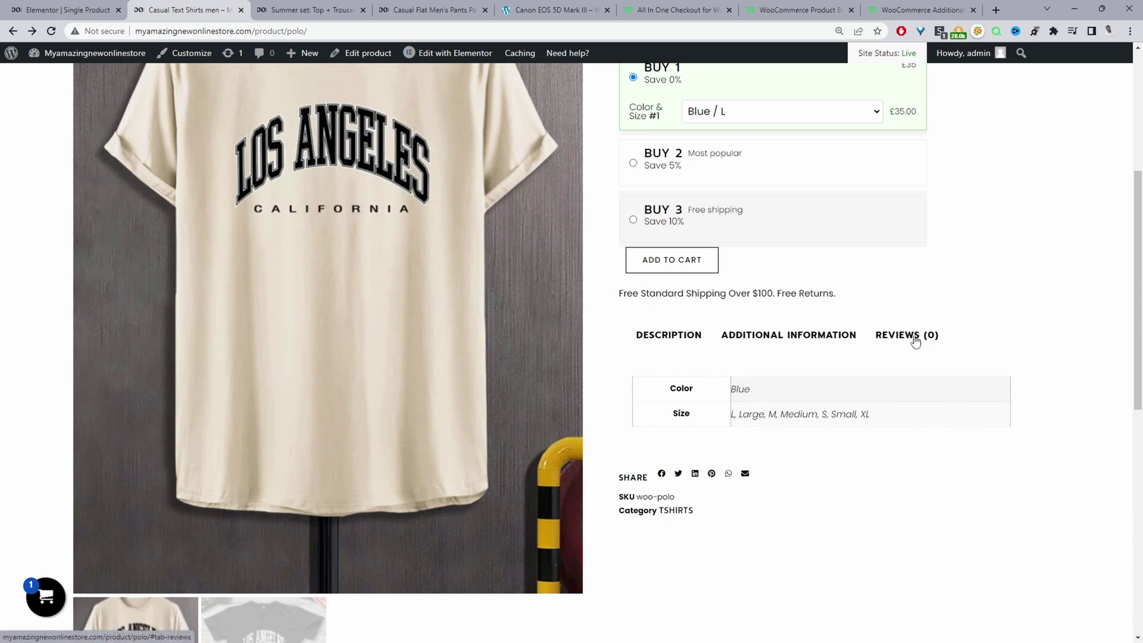
key(ctrl+shift+Tab)
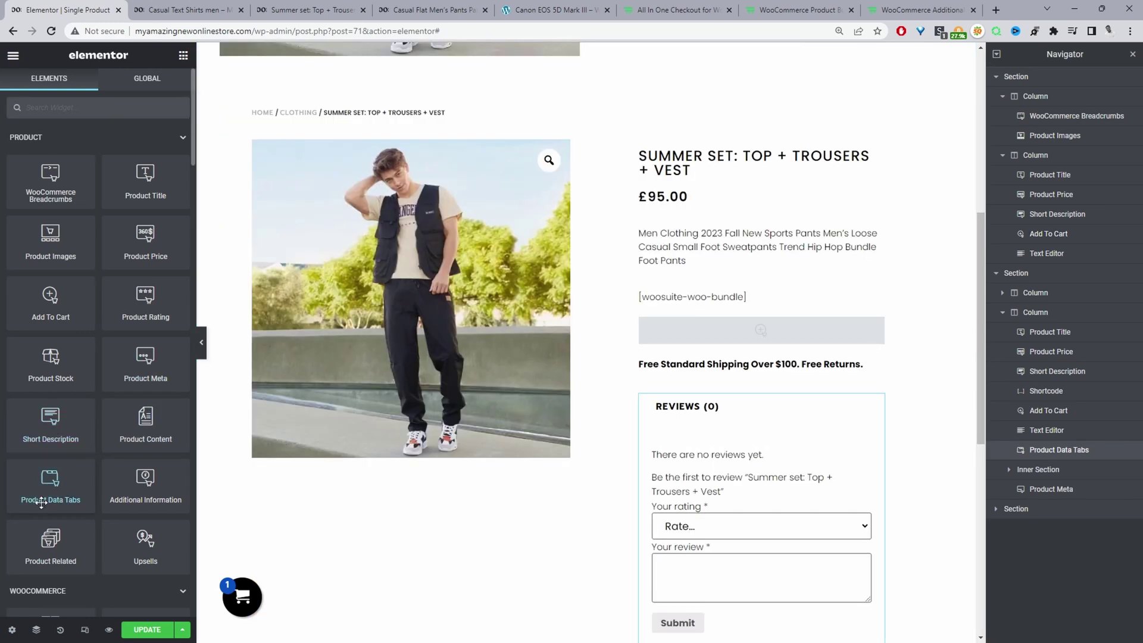
- Place Product Data Tabs below the free-shipping note, compare with the live product, then view its typography
drag(50, 487, 745, 249)
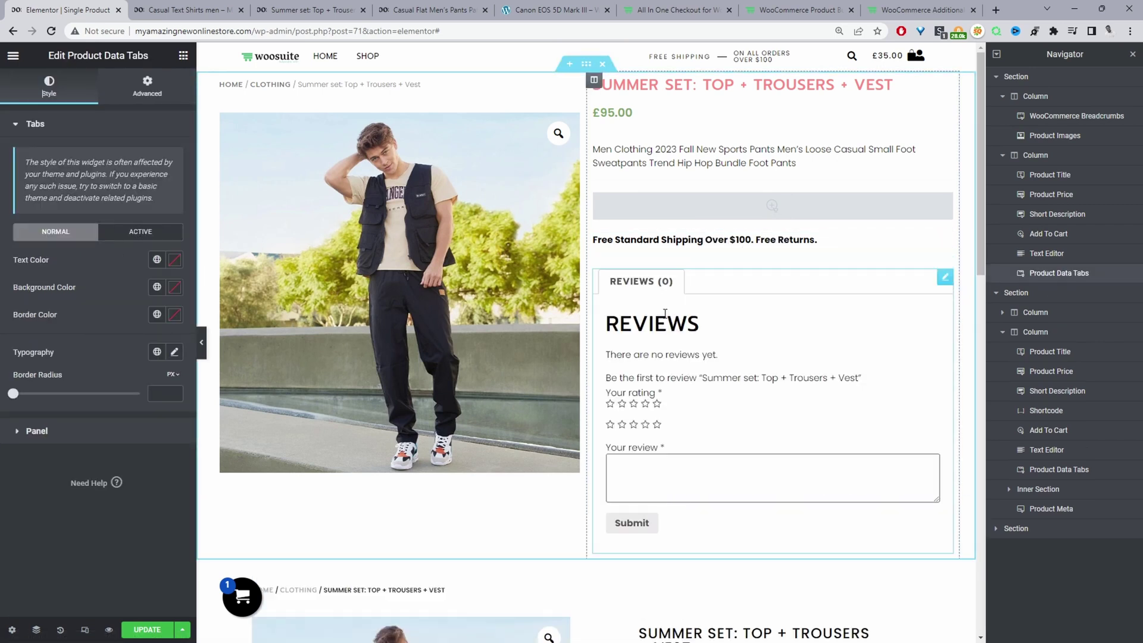
click(182, 9)
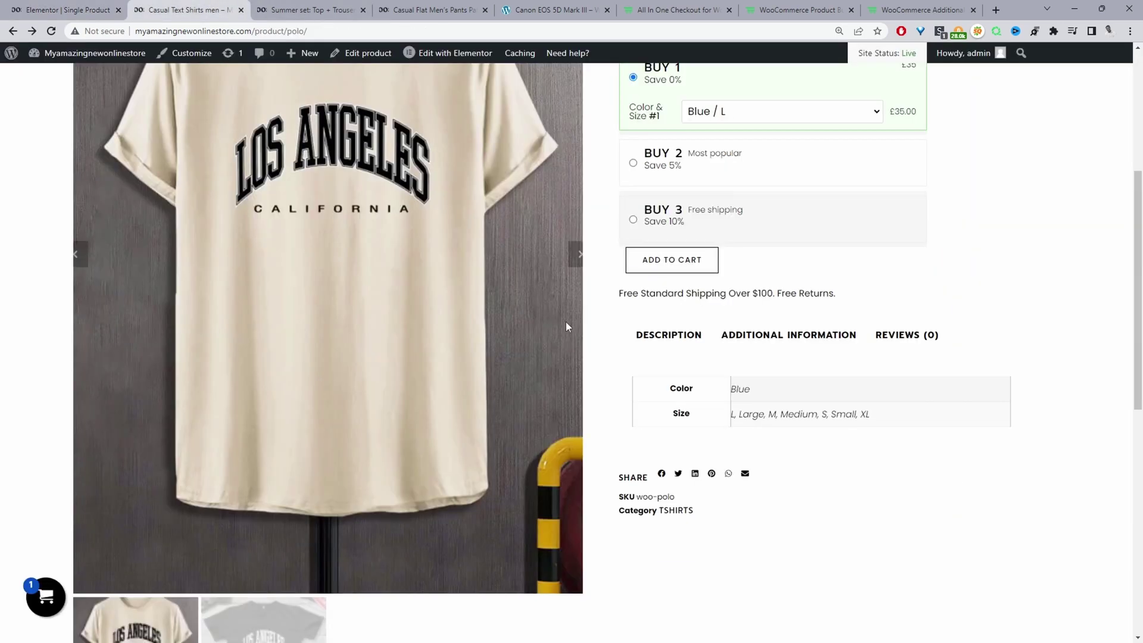
key(ctrl+Page_Up)
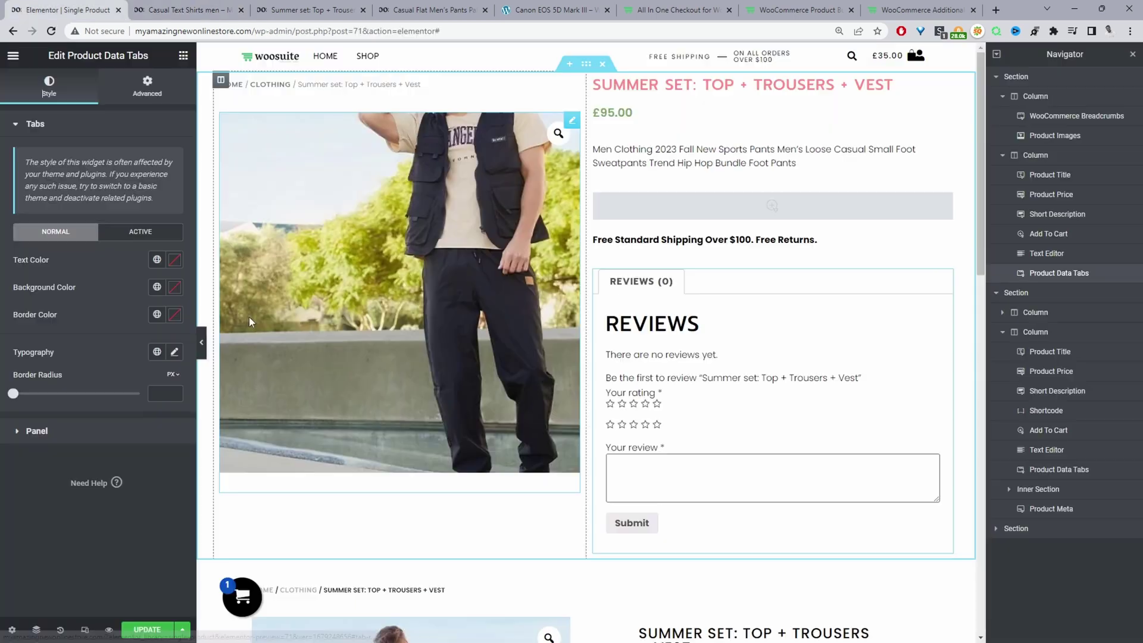
click(175, 353)
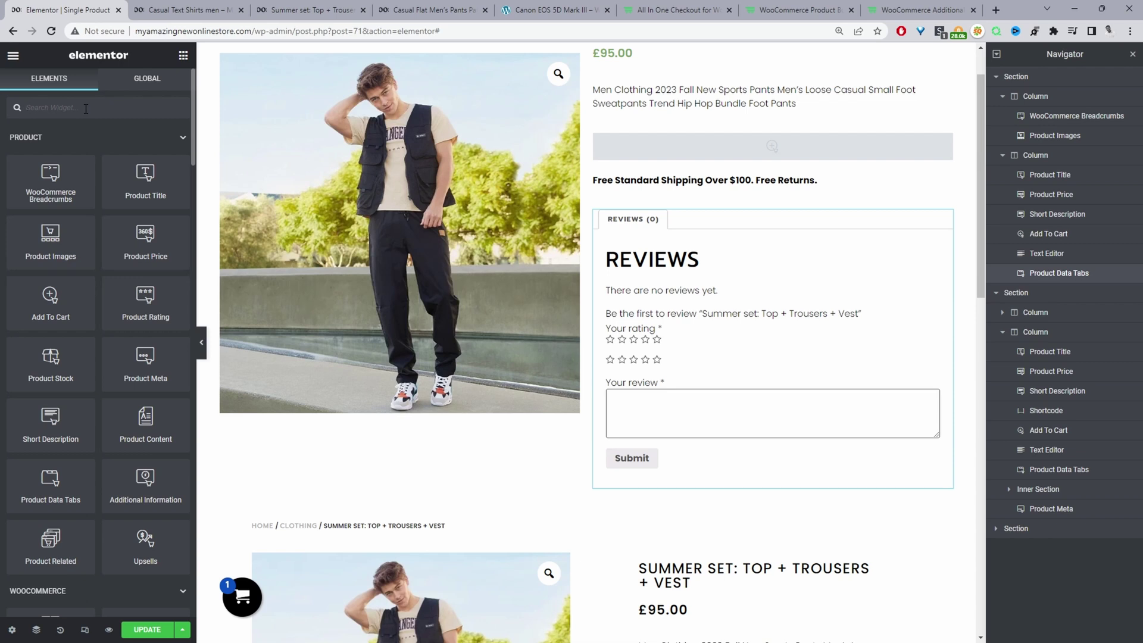
- Add a Social Icons widget below the reviews tabs and set its colours to black
click(85, 108)
text(soc)
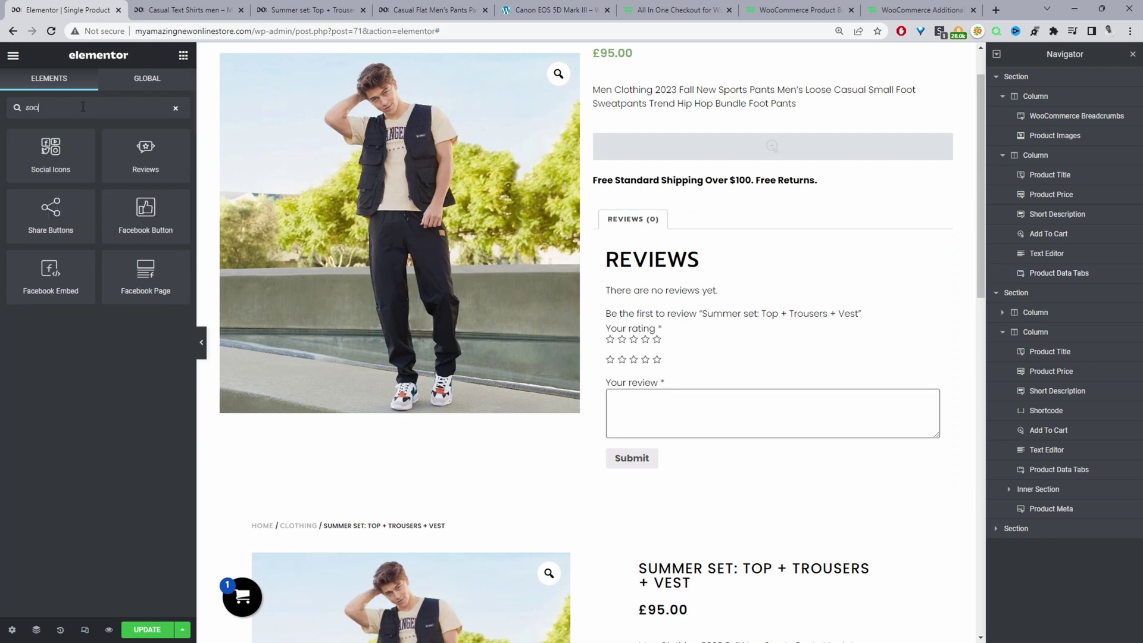
text(i)
drag(51, 150, 698, 455)
scroll(698, 454, down, 4)
scroll(433, 306, up, 1)
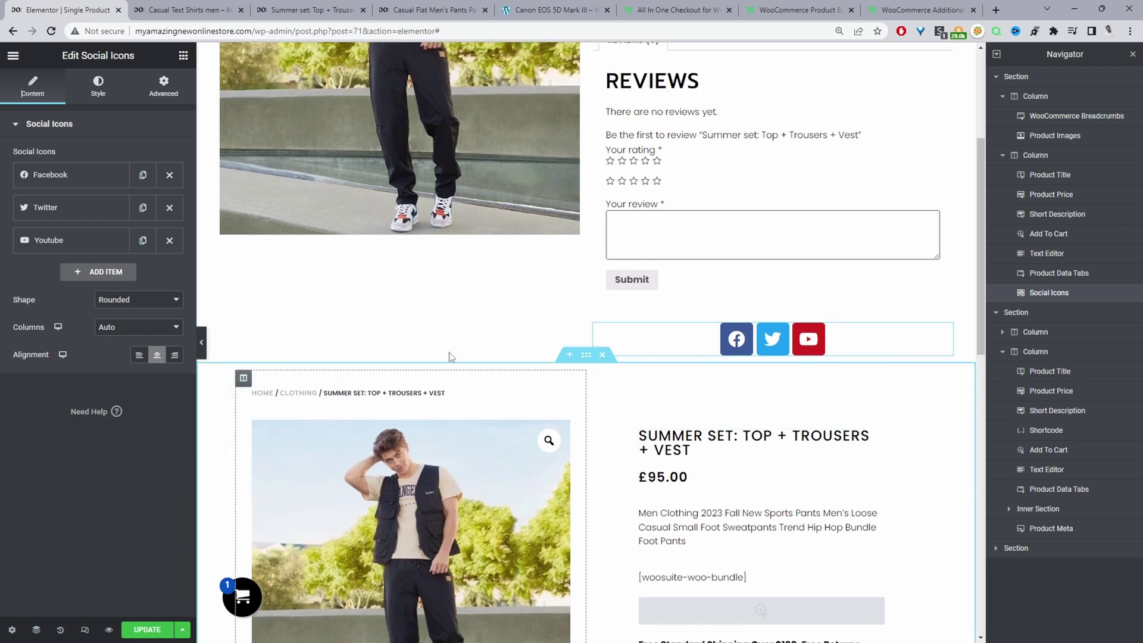
click(98, 86)
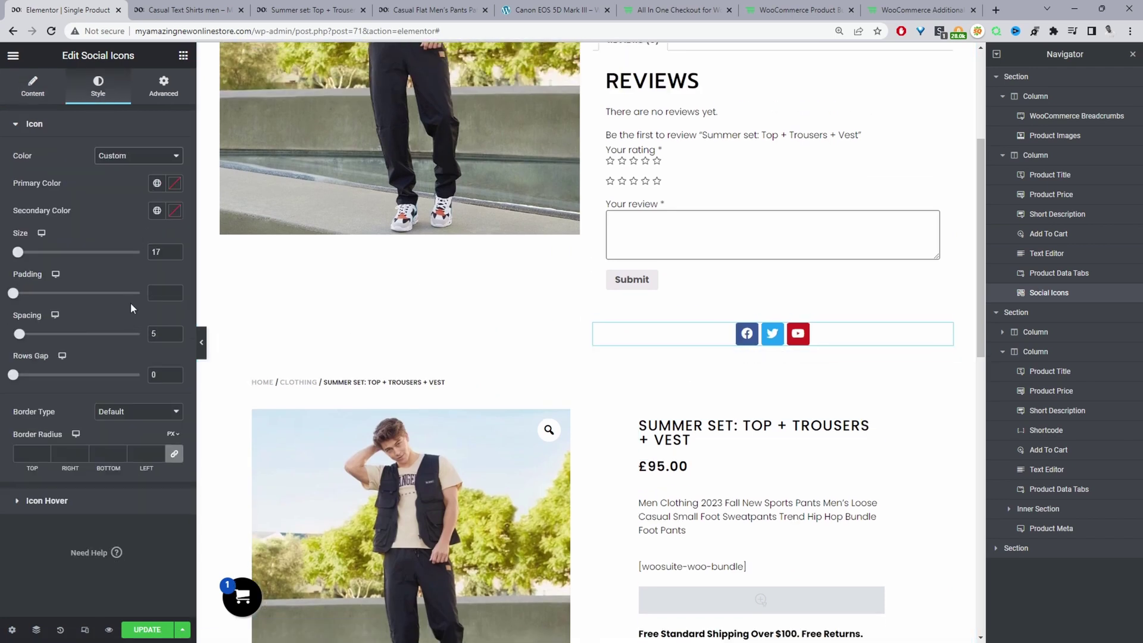
click(33, 86)
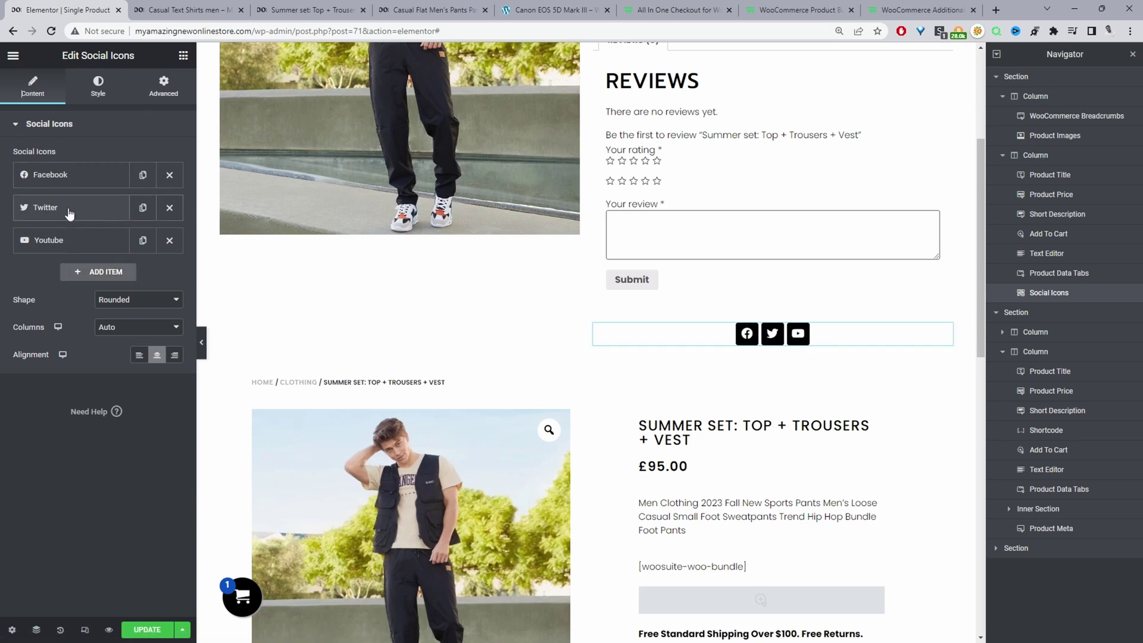
- Add a Pinterest icon from the Icon Library and move it second, after Facebook
click(89, 272)
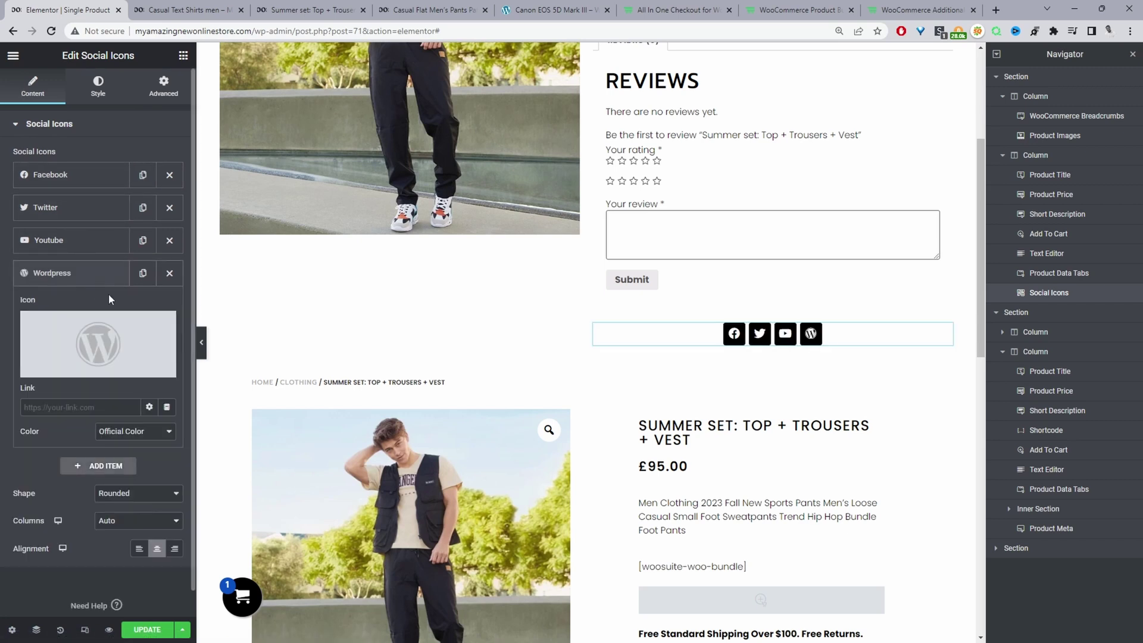
click(104, 349)
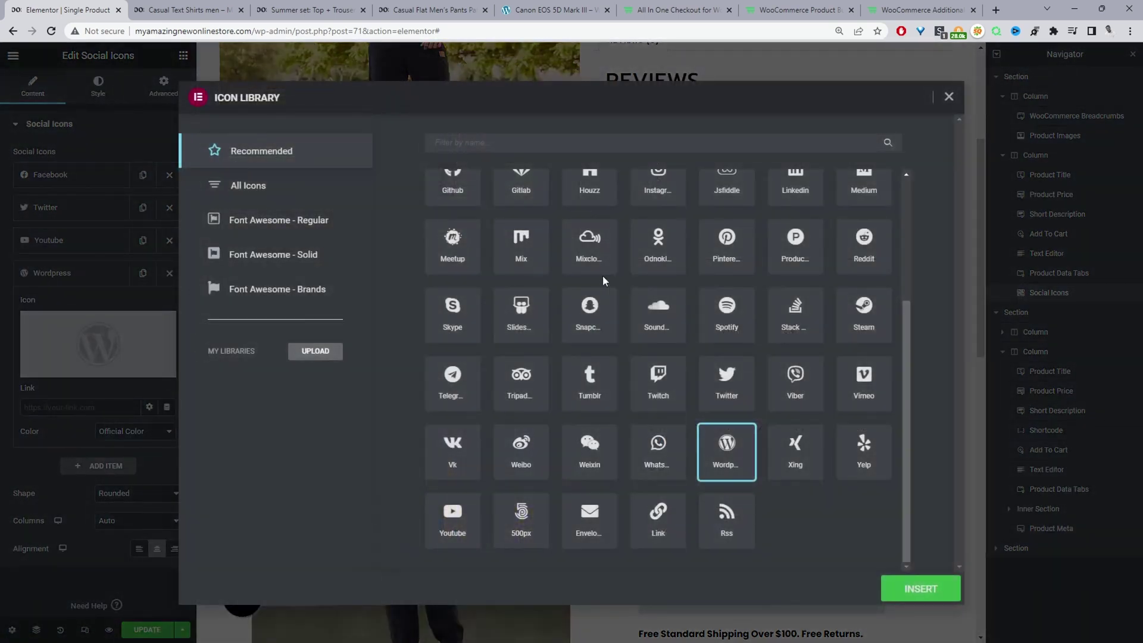
click(727, 253)
click(149, 402)
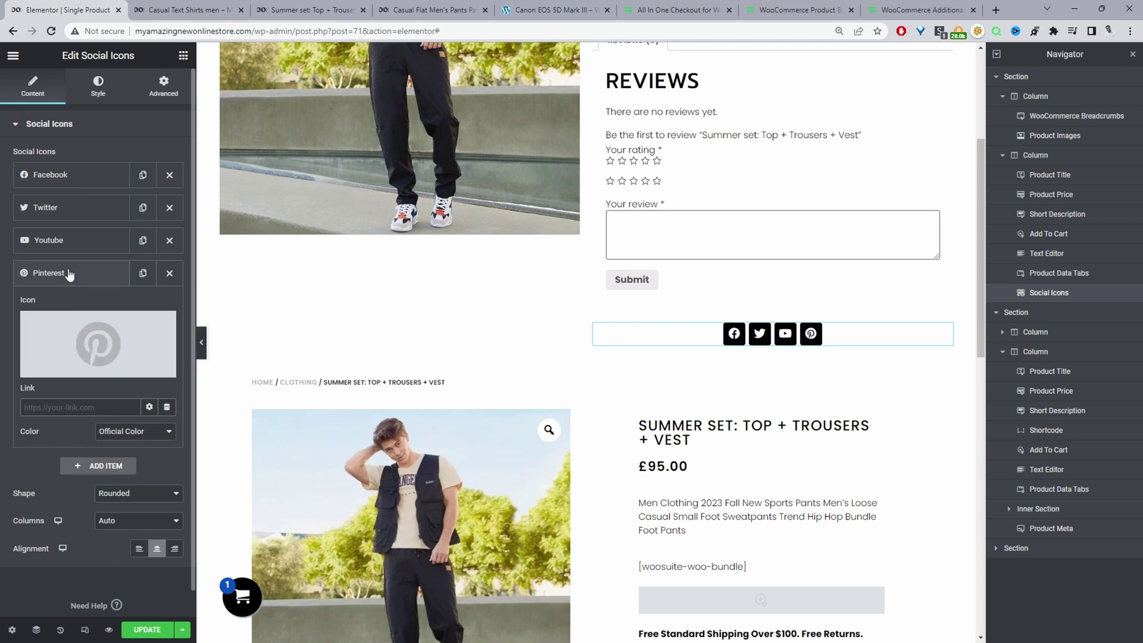
drag(69, 269, 121, 221)
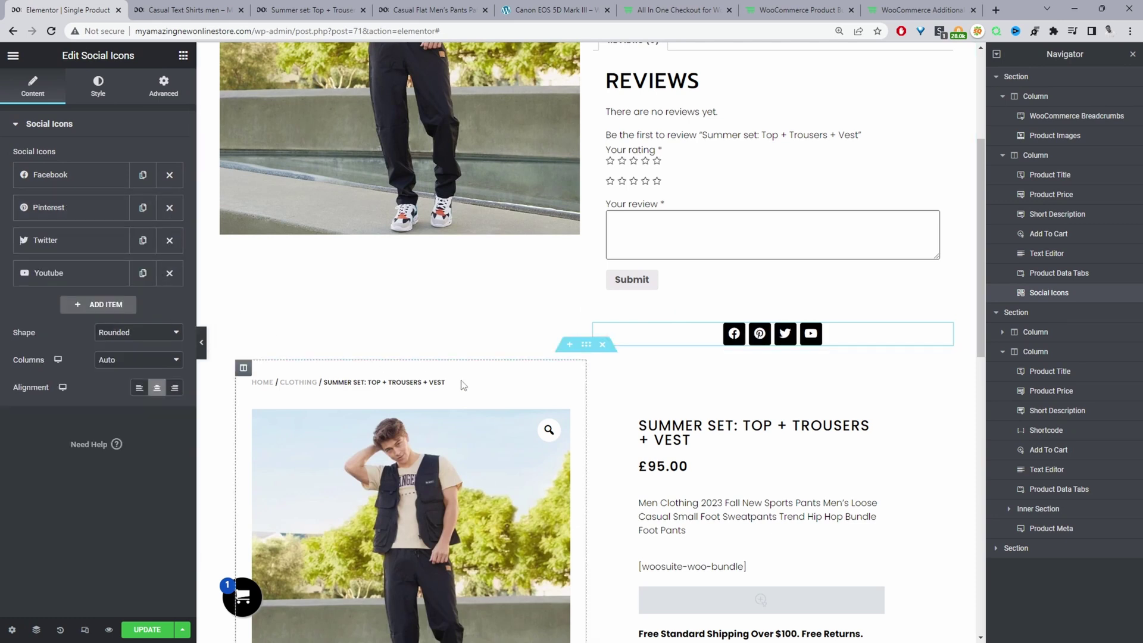
scroll(634, 484, down, 8)
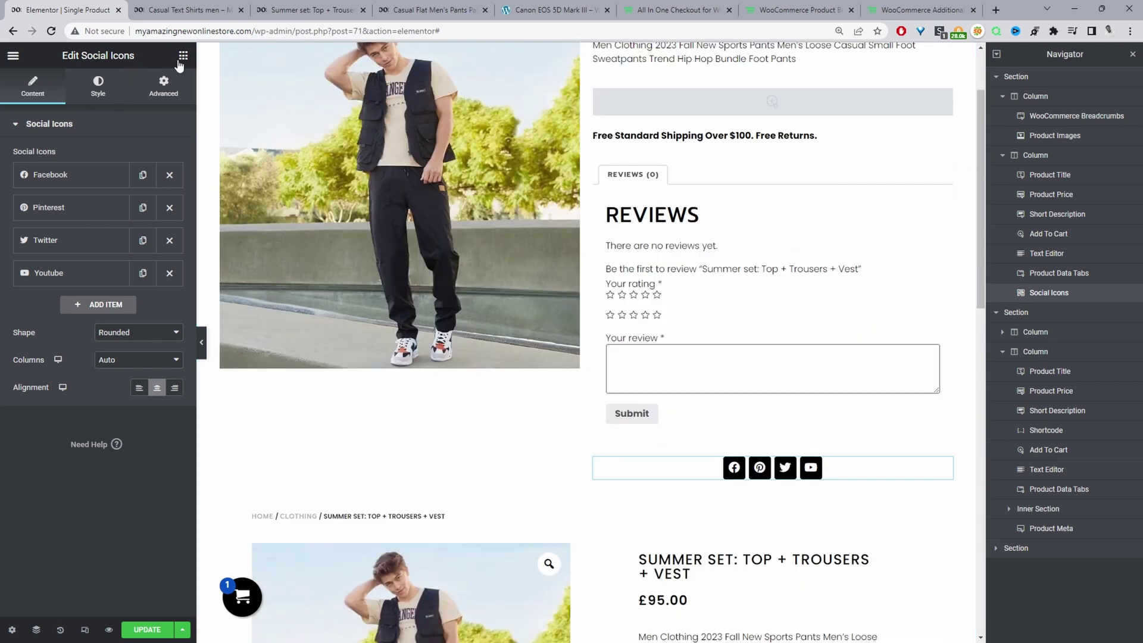
- Add the Product Meta widget below the social icons to show the product category
click(183, 56)
drag(139, 371, 792, 482)
scroll(639, 453, down, 1)
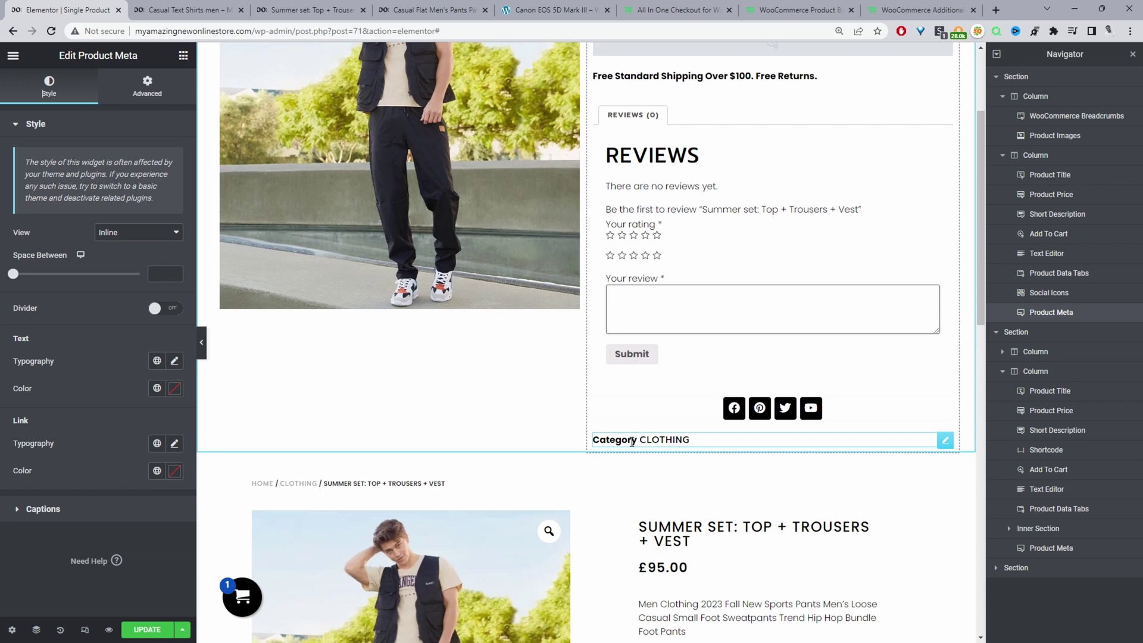
scroll(832, 474, down, 15)
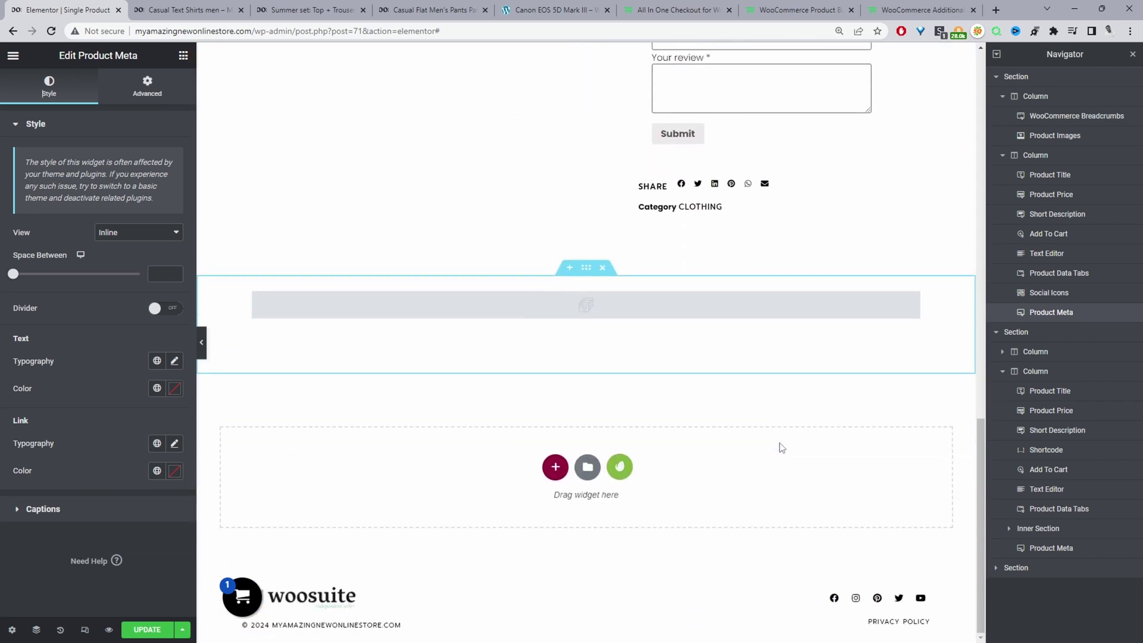
scroll(475, 322, up, 5)
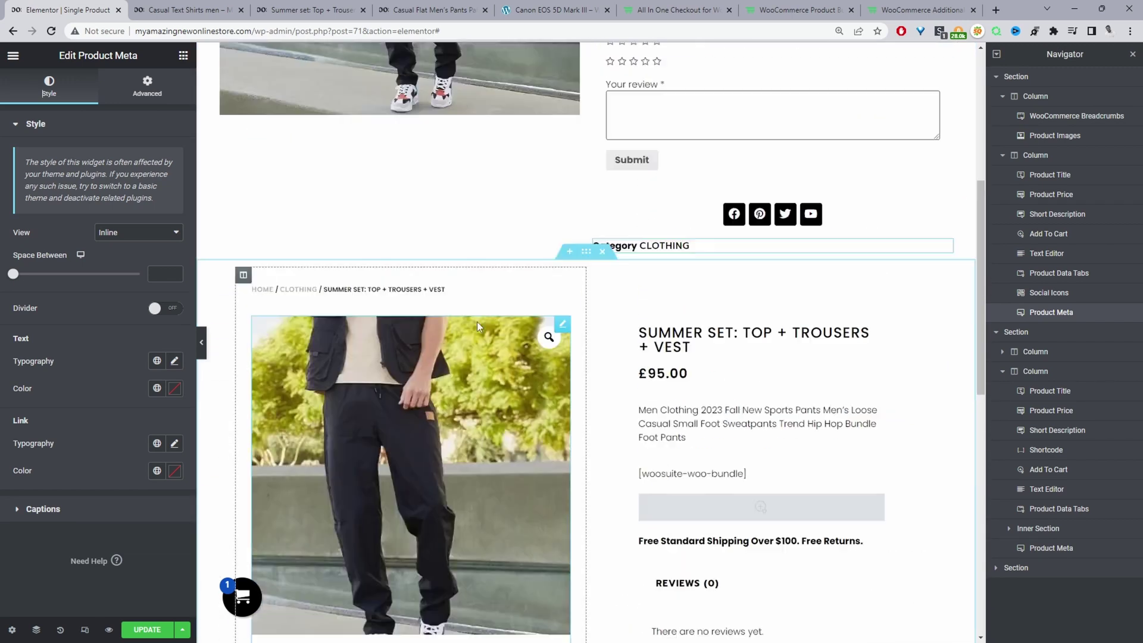
scroll(476, 321, up, 5)
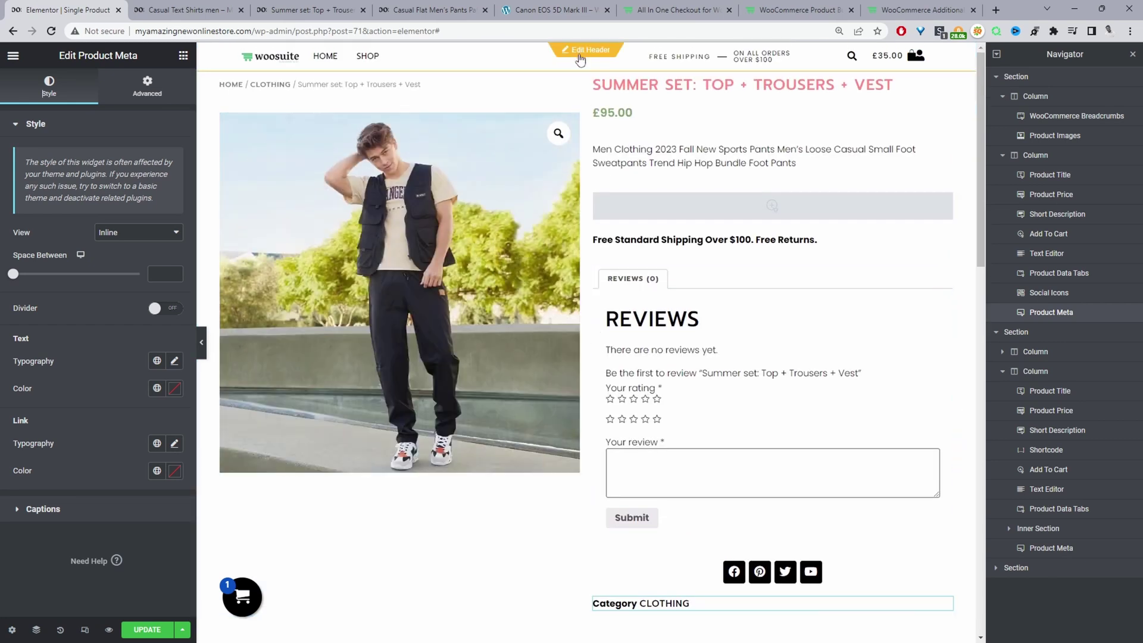
- Add a one-column section below with Product Related, then view the live T-shirt page
click(570, 64)
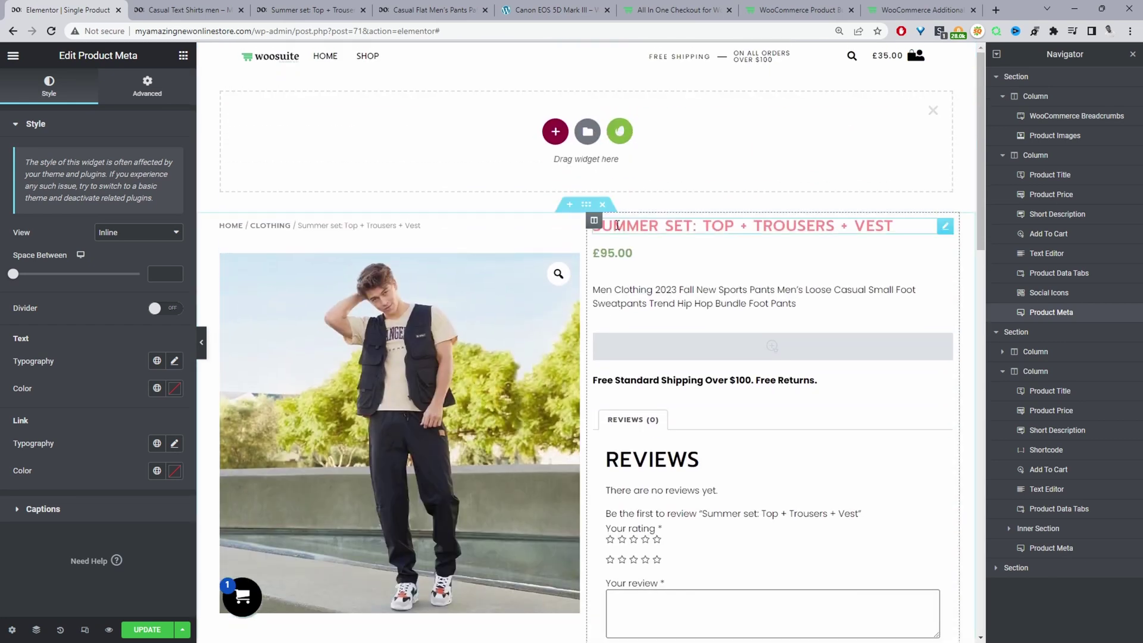
click(556, 130)
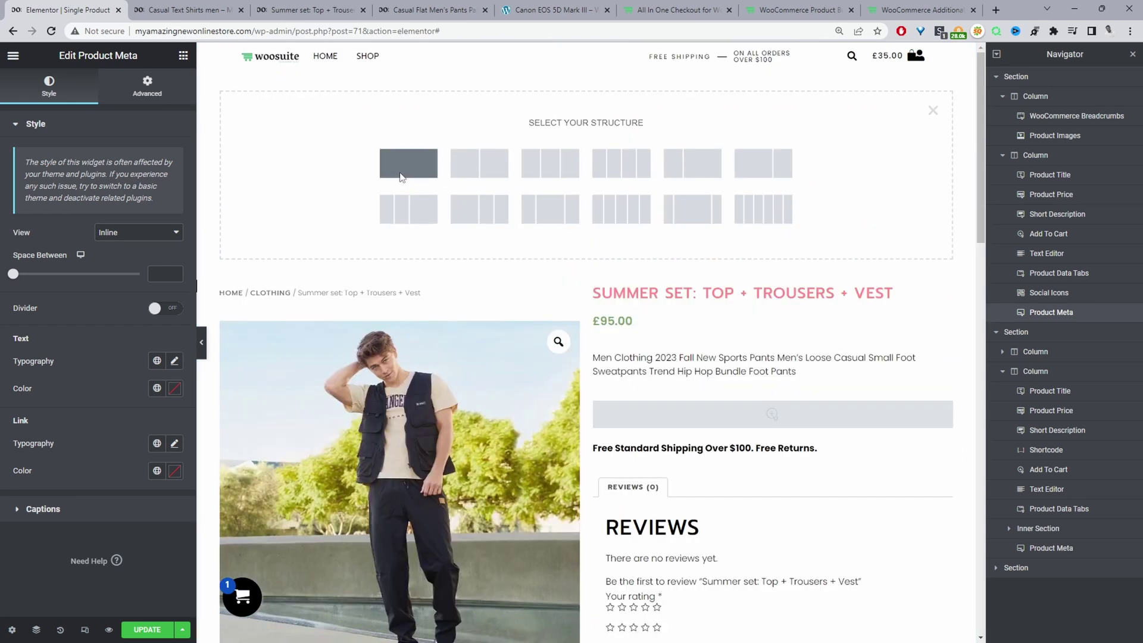
drag(587, 64, 597, 311)
click(182, 55)
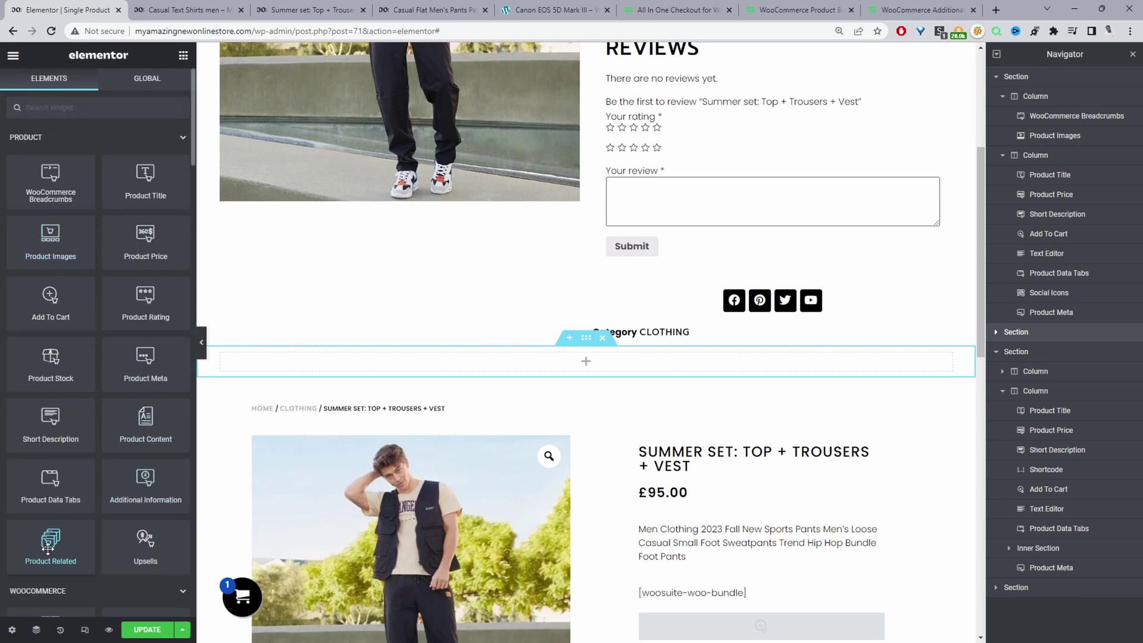
drag(48, 548, 637, 364)
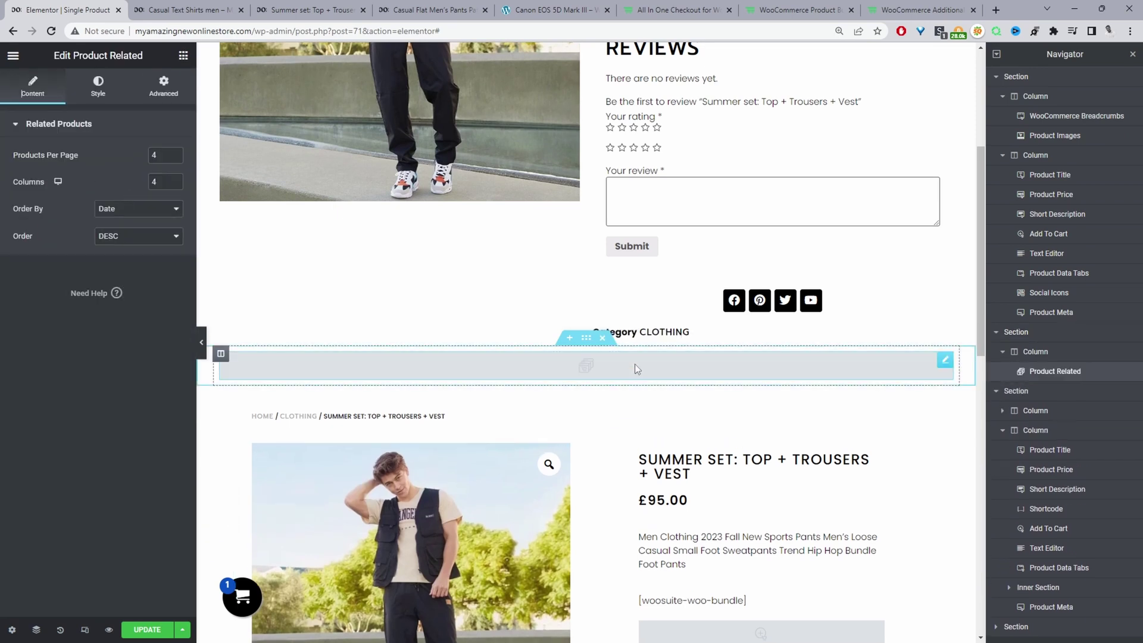
click(185, 9)
scroll(450, 326, down, 10)
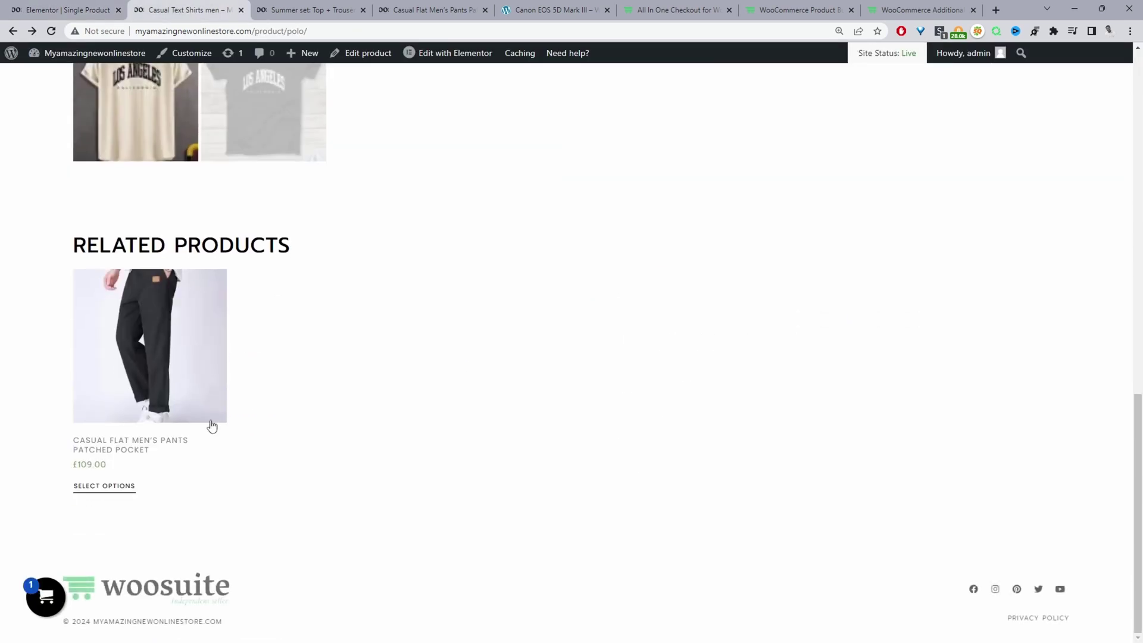
- Scroll the Casual Text Shirts men page to Related Products, then open the Dashboard in a background tab
scroll(312, 444, up, 10)
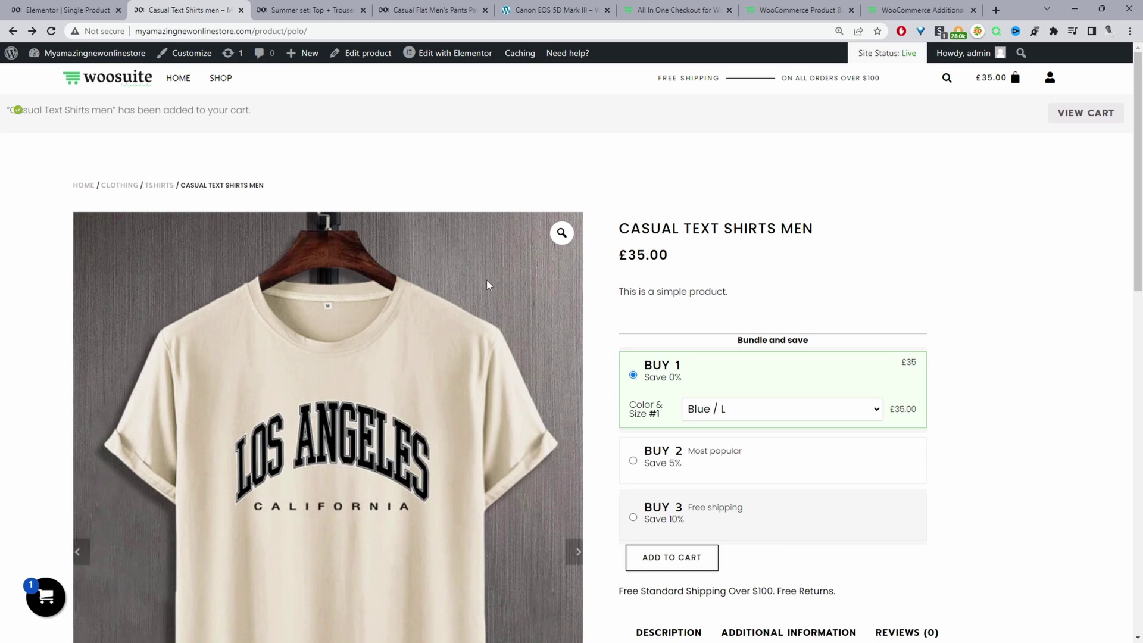
scroll(455, 429, down, 2)
scroll(454, 429, down, 1)
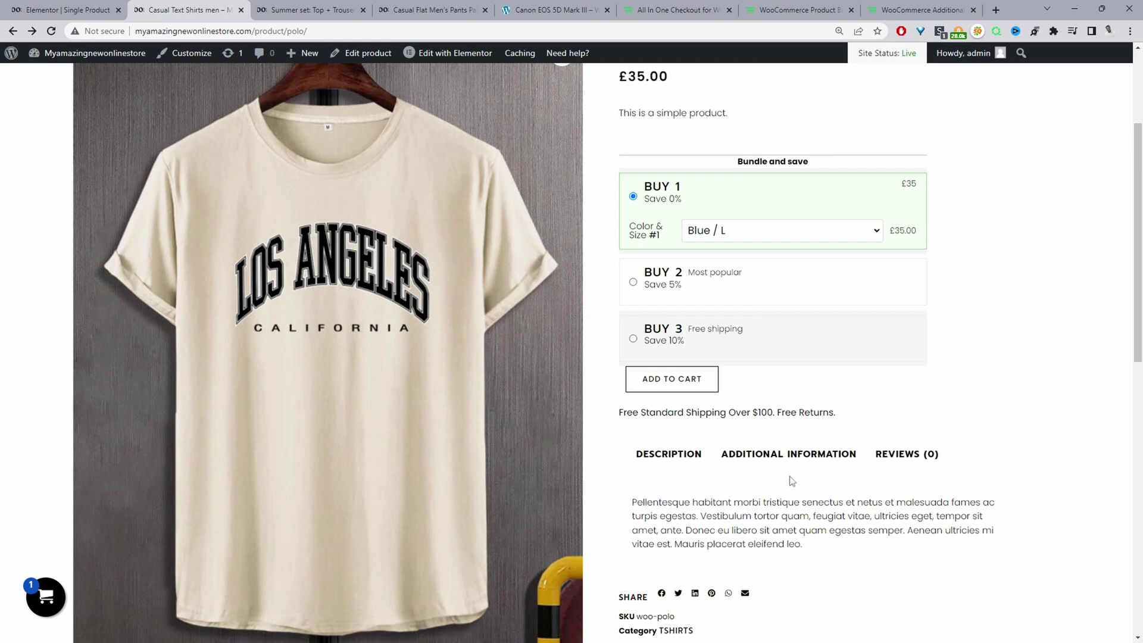
scroll(744, 459, down, 4)
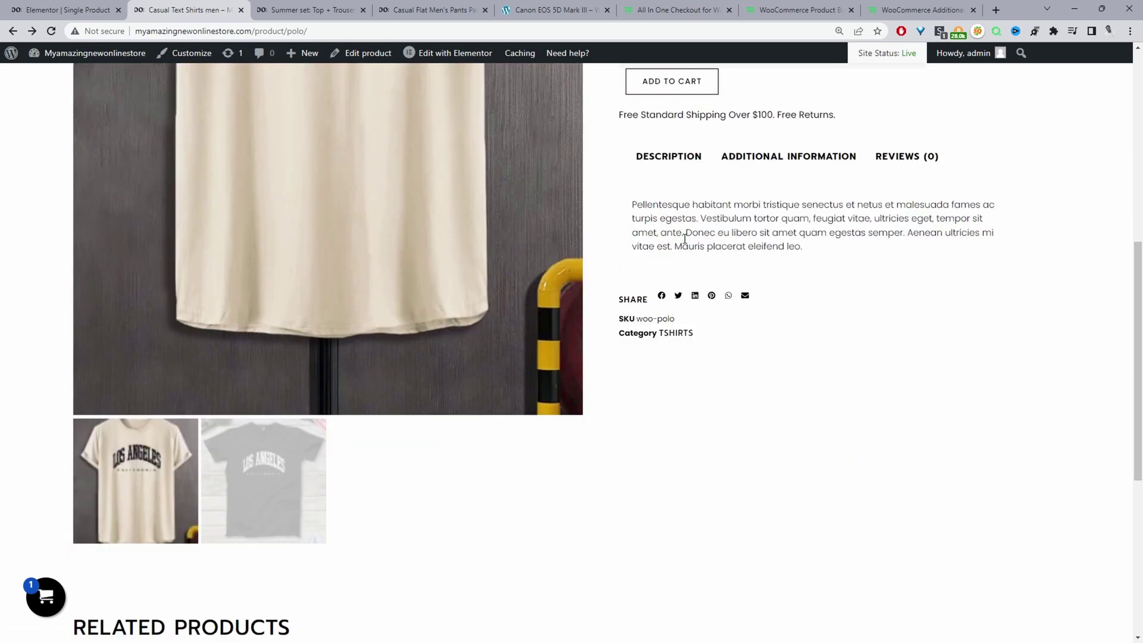
scroll(575, 441, down, 4)
scroll(601, 446, up, 10)
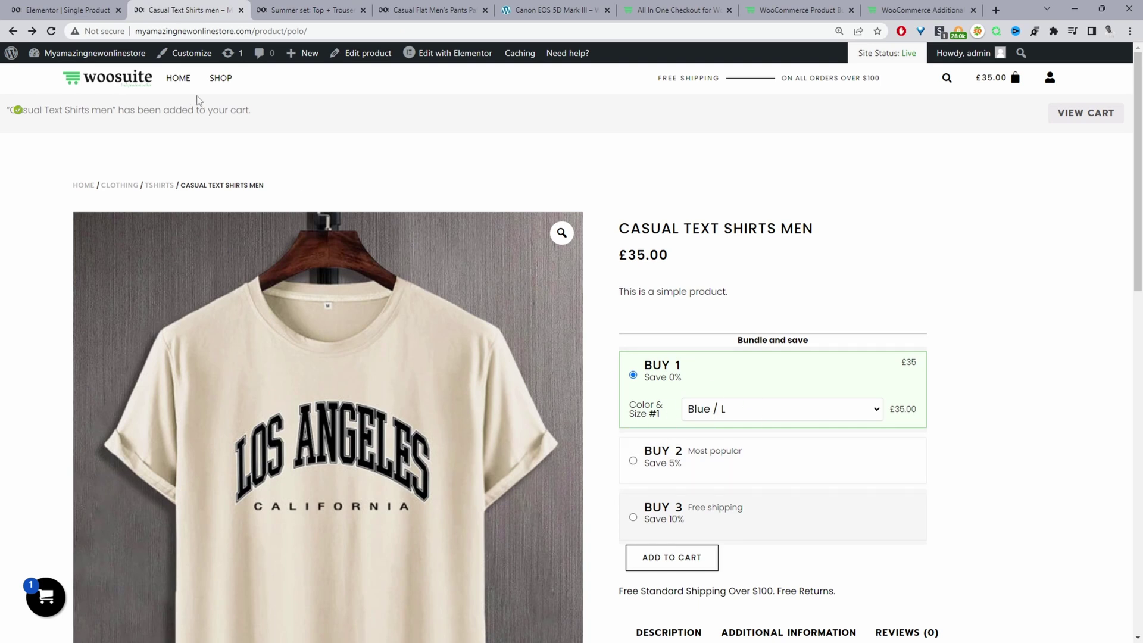
mouse_move(101, 63)
middle_click(76, 86)
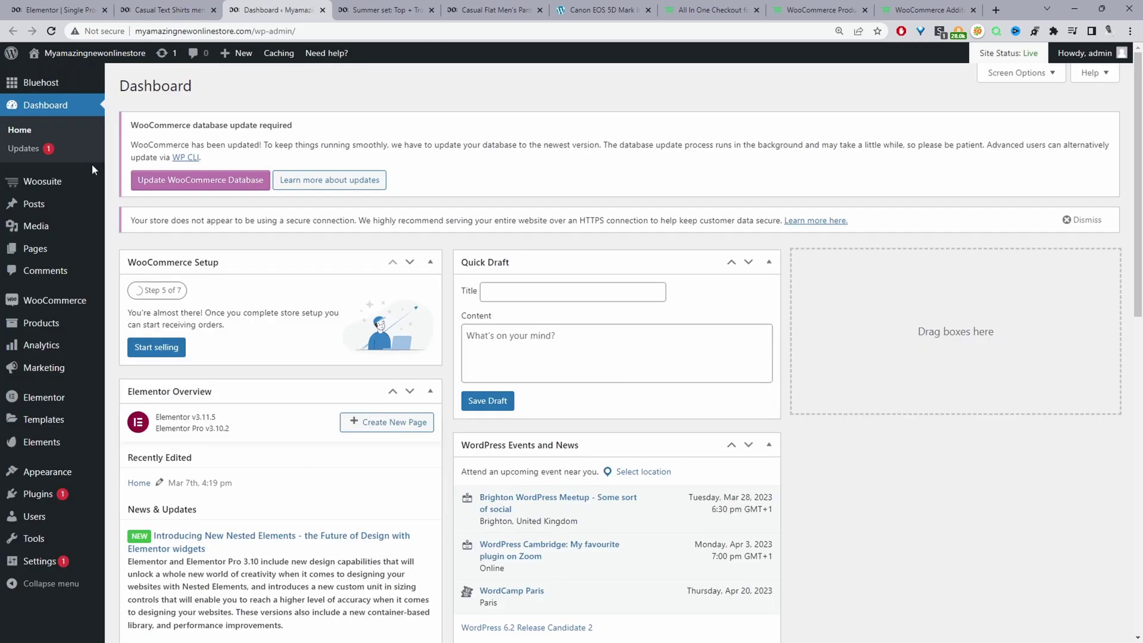
- Show the Woosuite Product Bundles Volume Discount tab with its 0%, 5% and 10% Buy 1-3 tiers
key(ctrl+Tab)
mouse_move(76, 188)
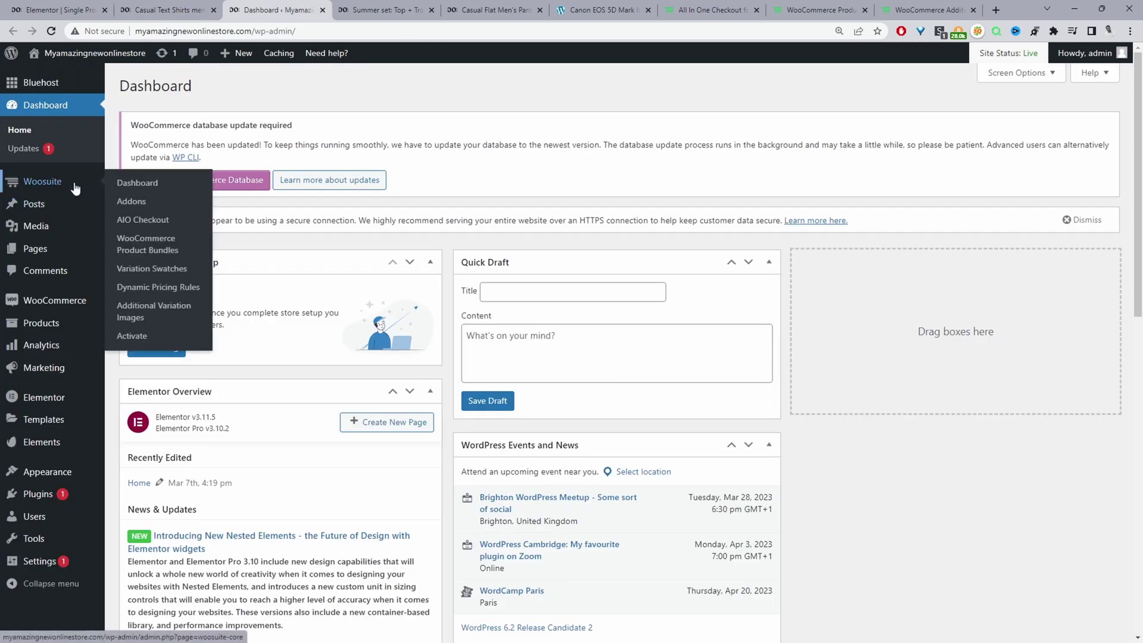
click(158, 255)
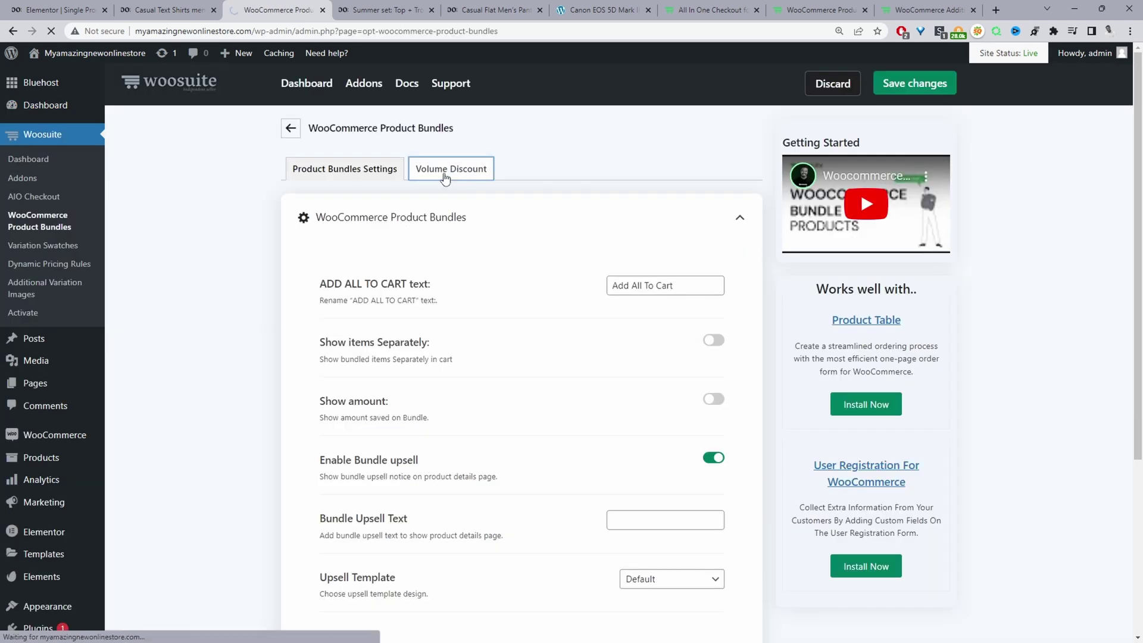
click(444, 173)
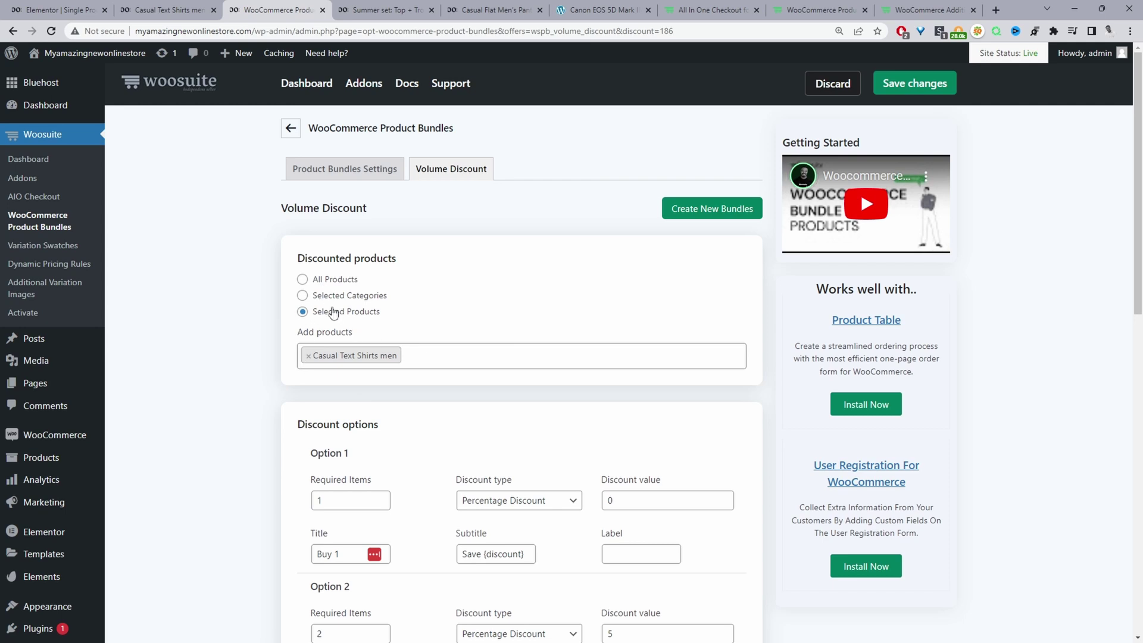
scroll(335, 206, down, 5)
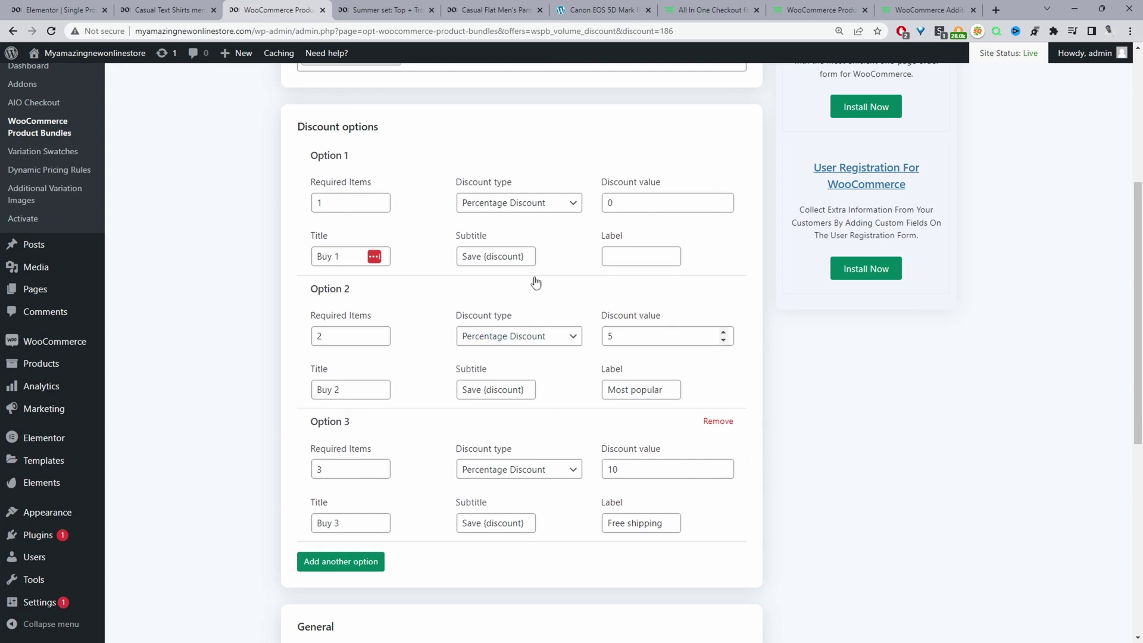
scroll(479, 233, down, 1)
scroll(216, 275, up, 6)
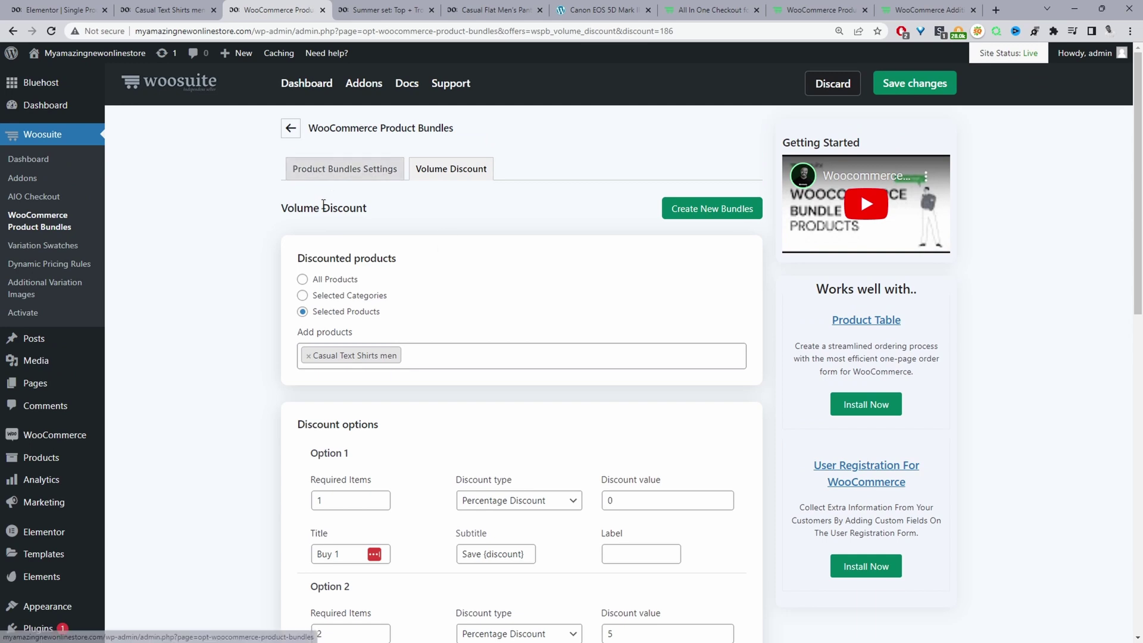
- Switch to the Casual Flat Men's Pants product page in the storefront
click(179, 10)
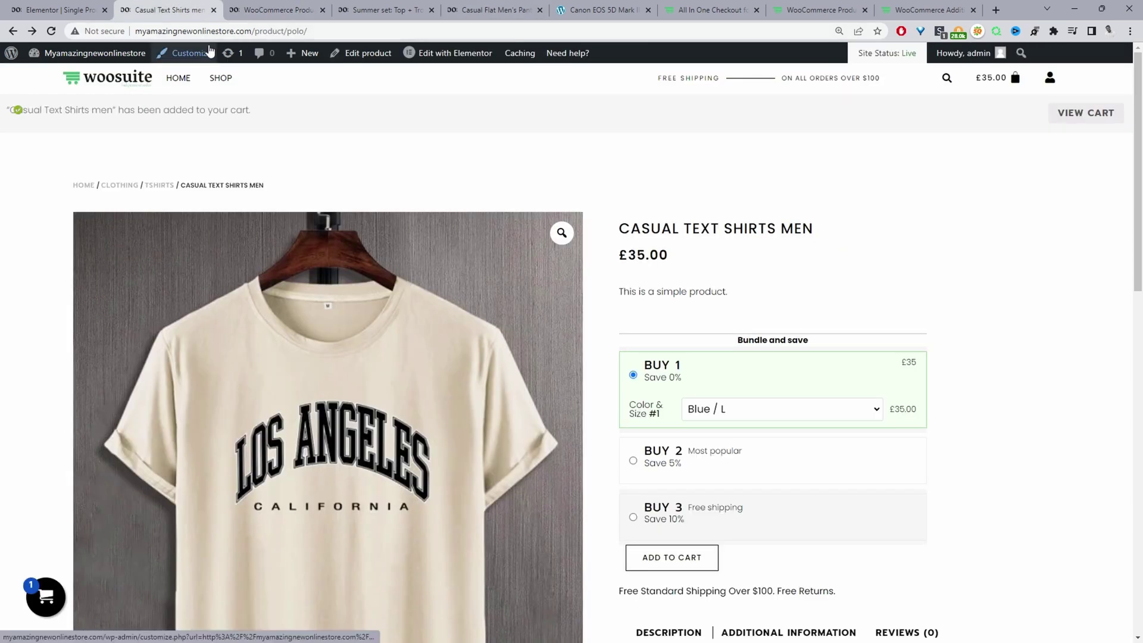
click(491, 10)
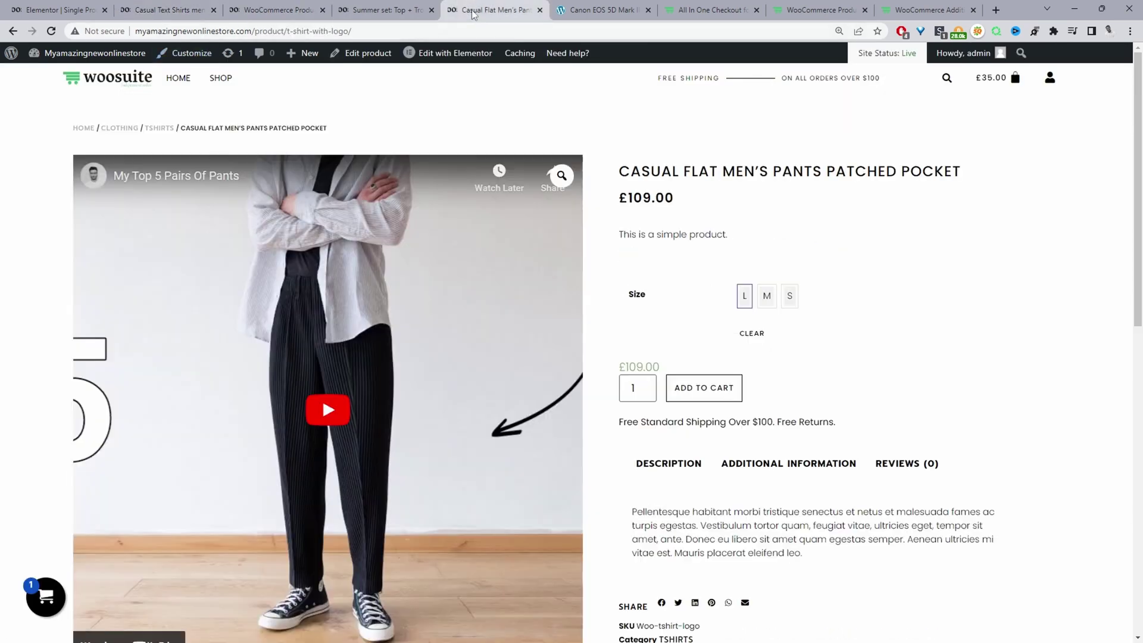
scroll(361, 387, down, 7)
scroll(301, 377, up, 5)
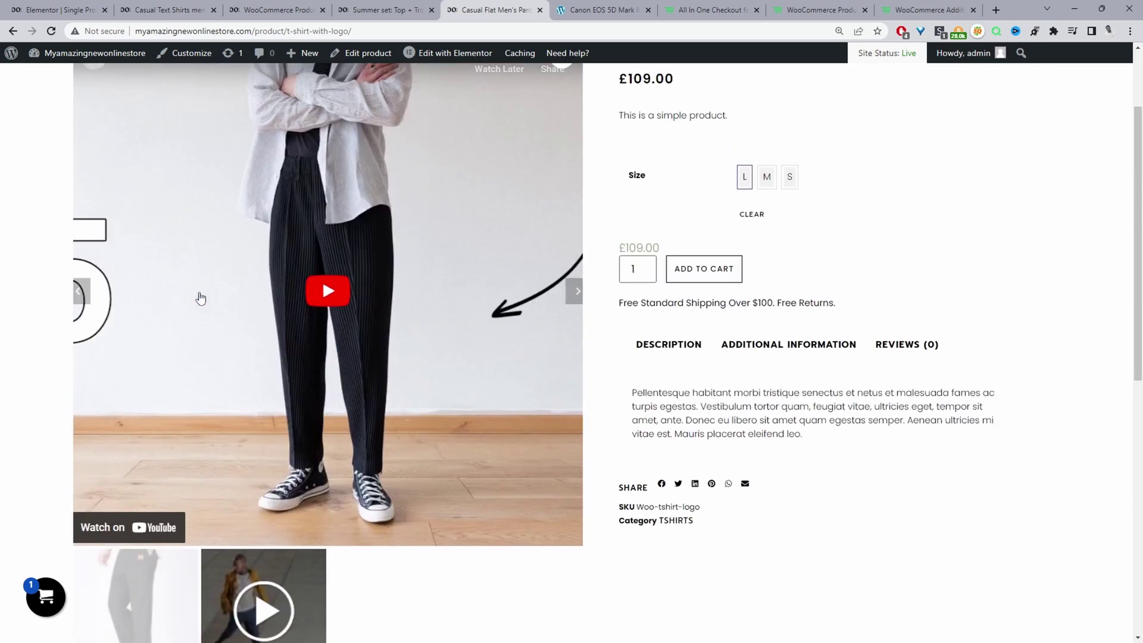
scroll(200, 297, up, 2)
- Edit the product in WooCommerce and list its L, M and S variations
click(377, 59)
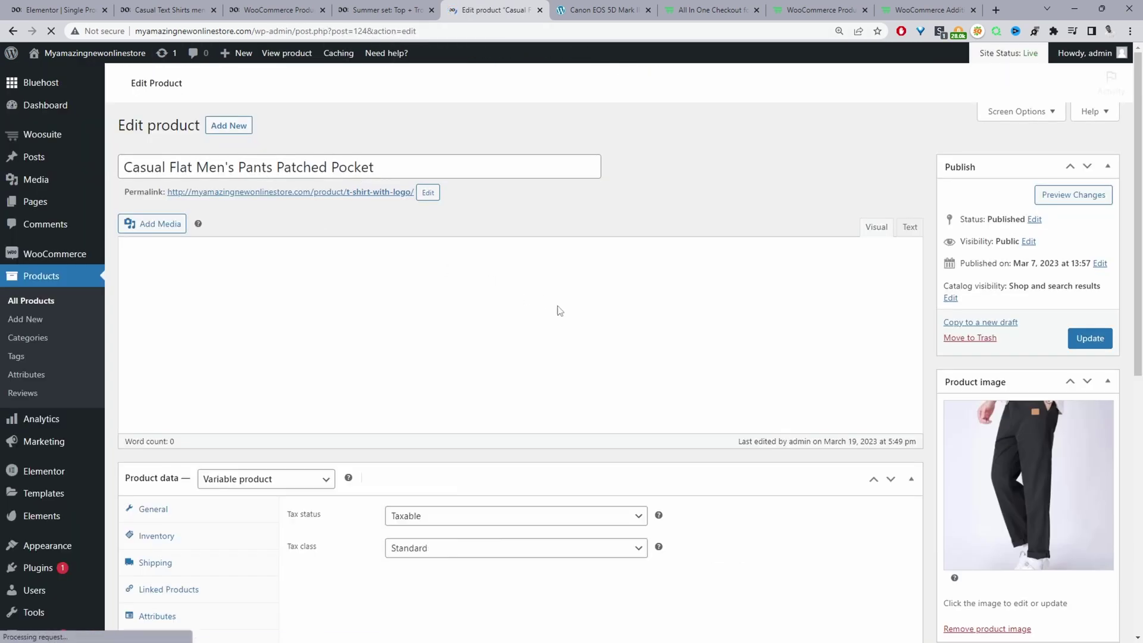
scroll(202, 412, down, 5)
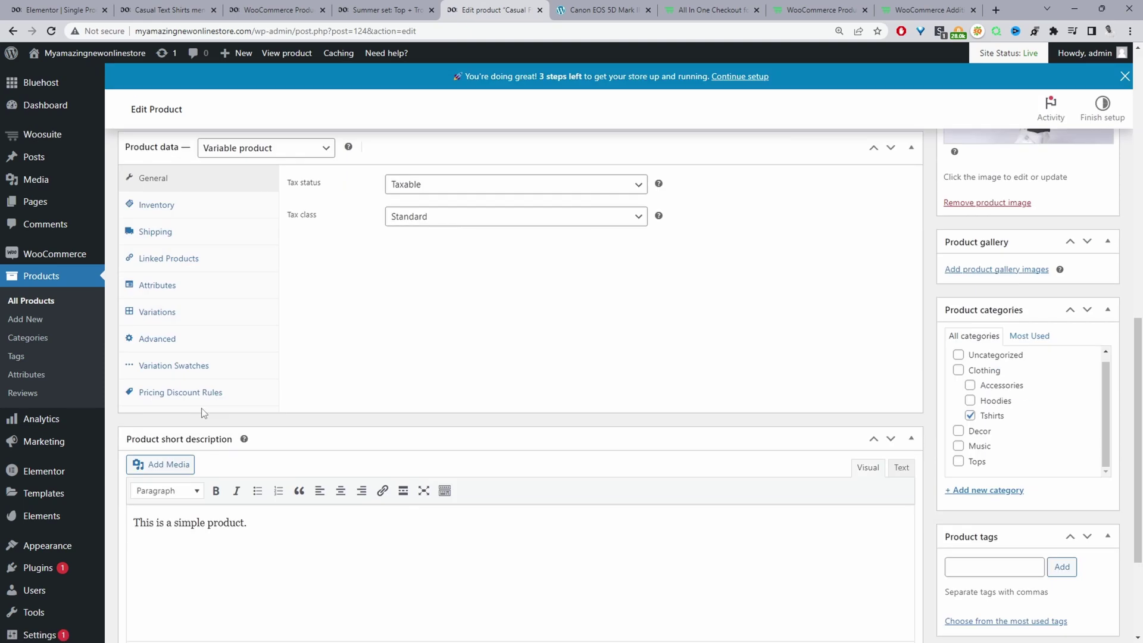
click(166, 319)
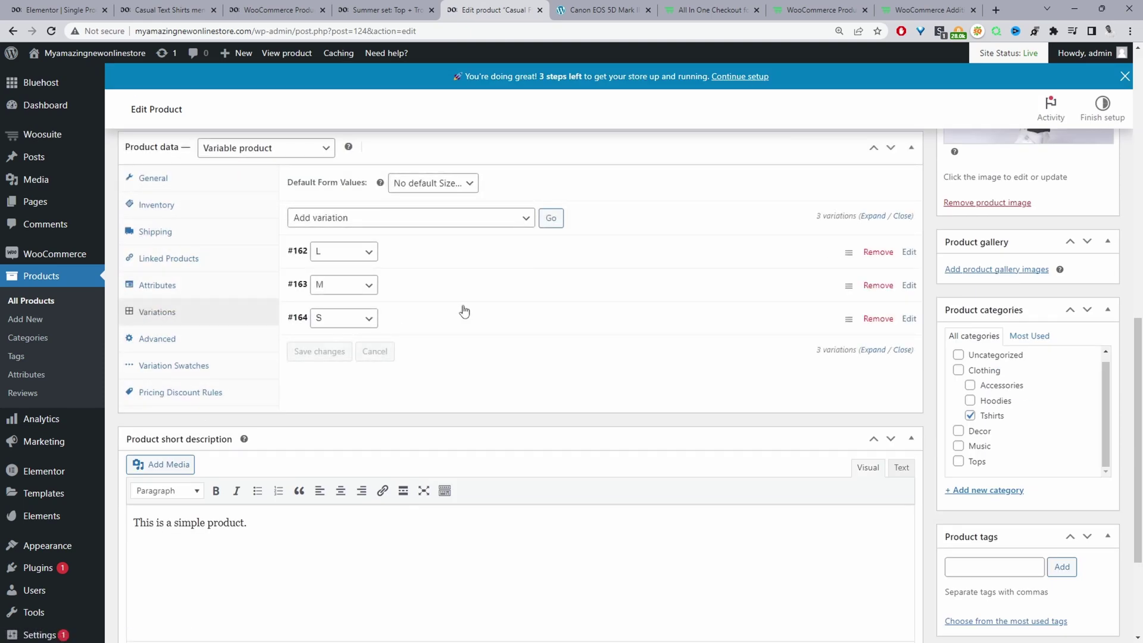
scroll(854, 388, down, 3)
scroll(1000, 420, up, 2)
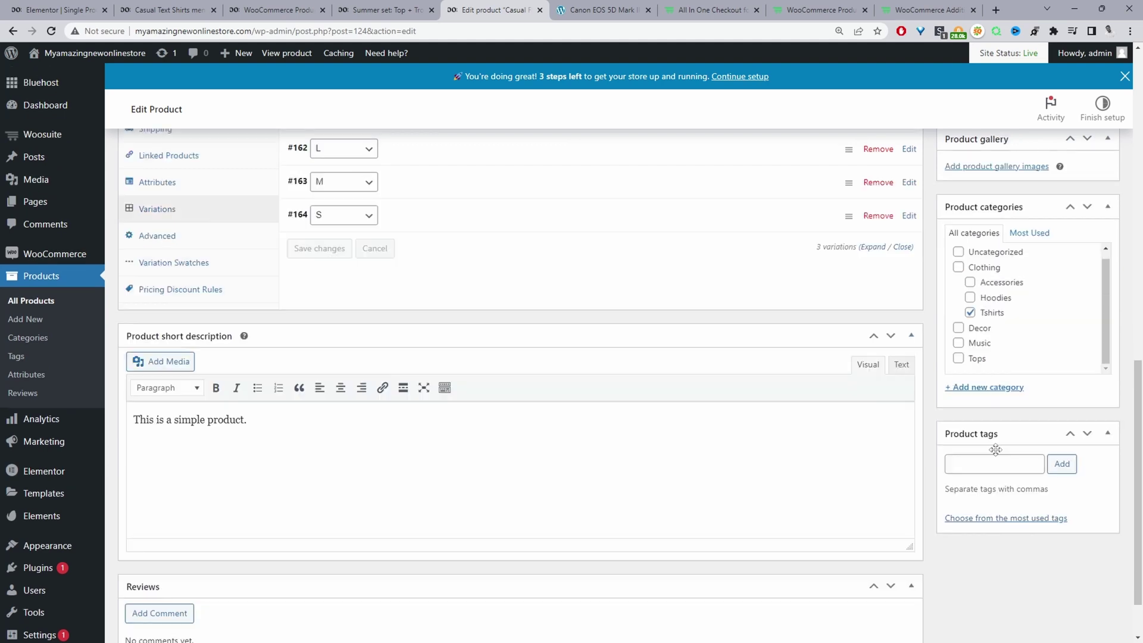
scroll(998, 454, up, 2)
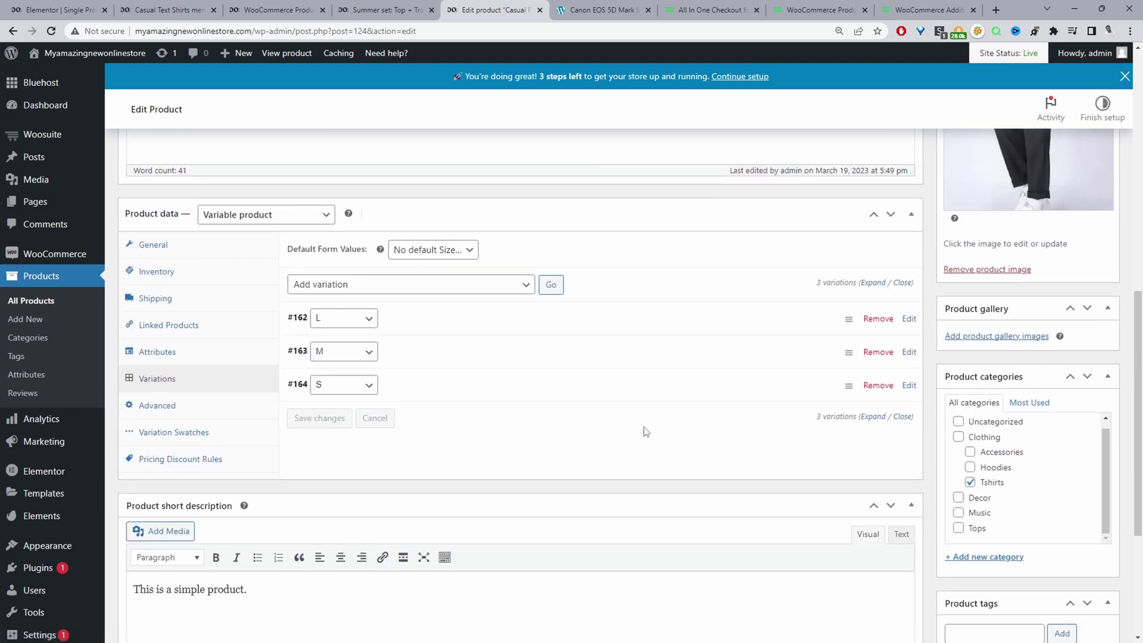
- Expand the L variation (#162) and add the black vest photo to its image gallery
click(326, 332)
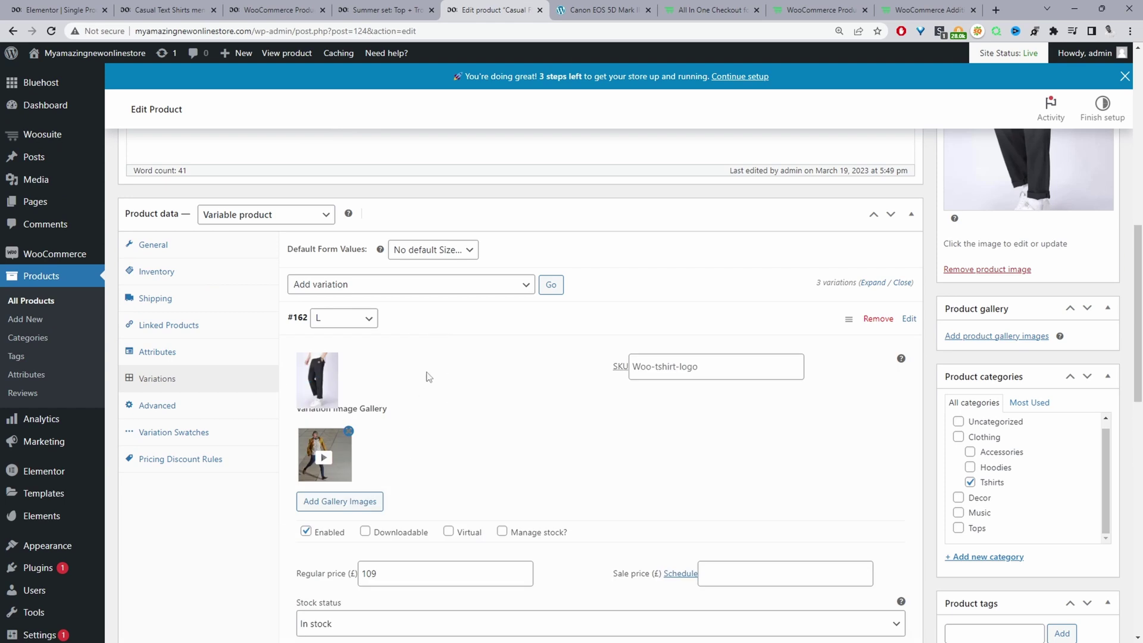
click(336, 503)
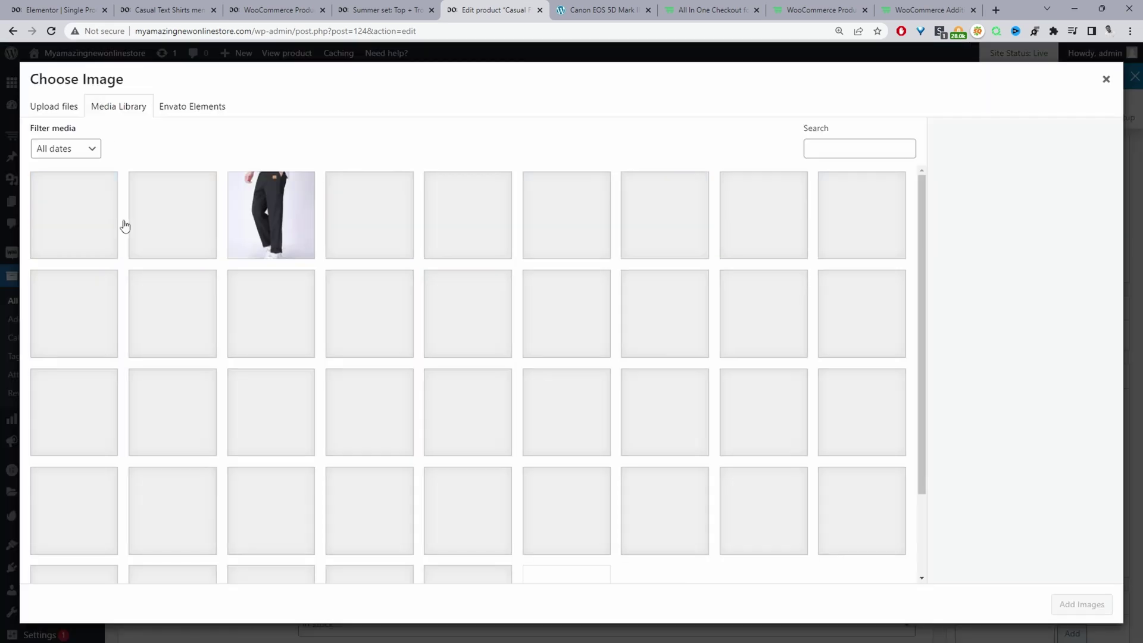
click(169, 229)
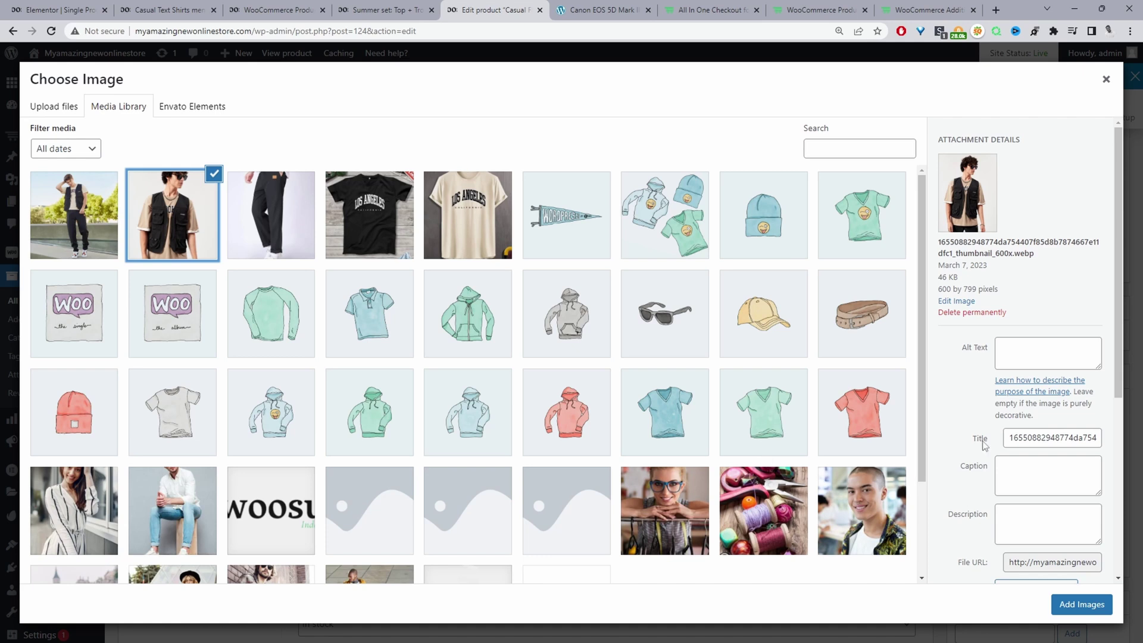
scroll(983, 376, down, 3)
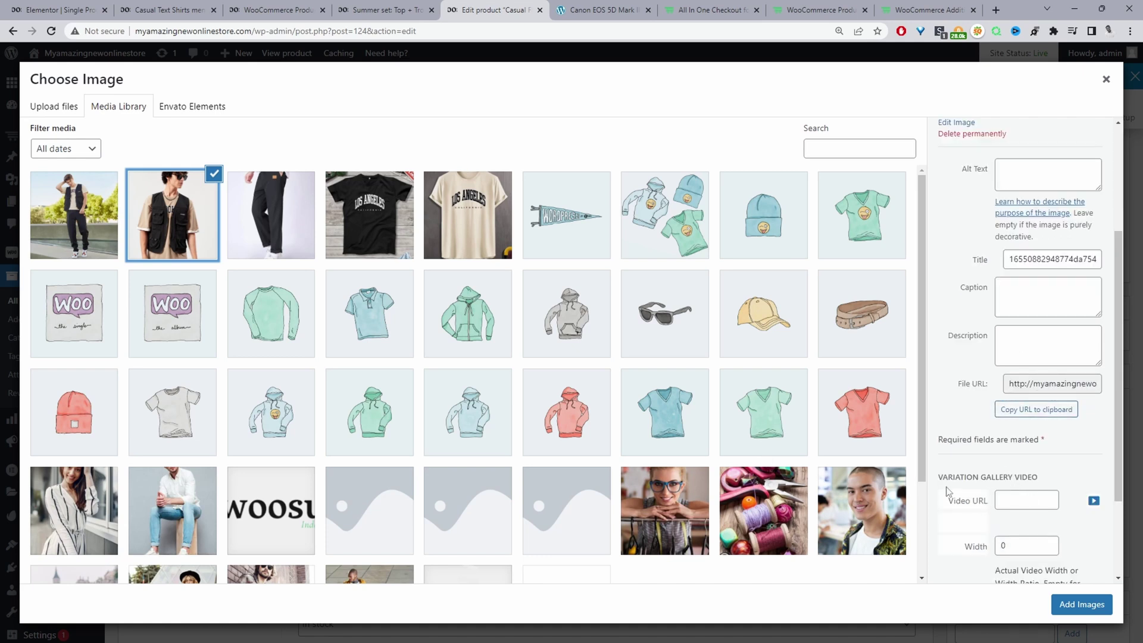
click(1027, 503)
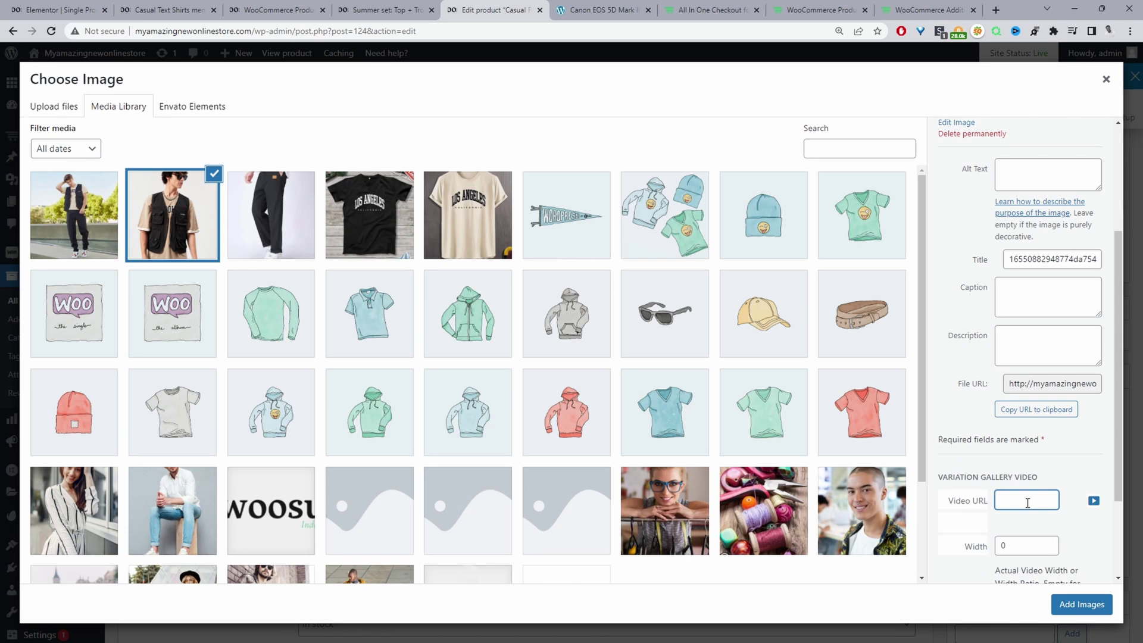
right_click(1027, 503)
click(901, 319)
key(BackSpace)
click(1088, 608)
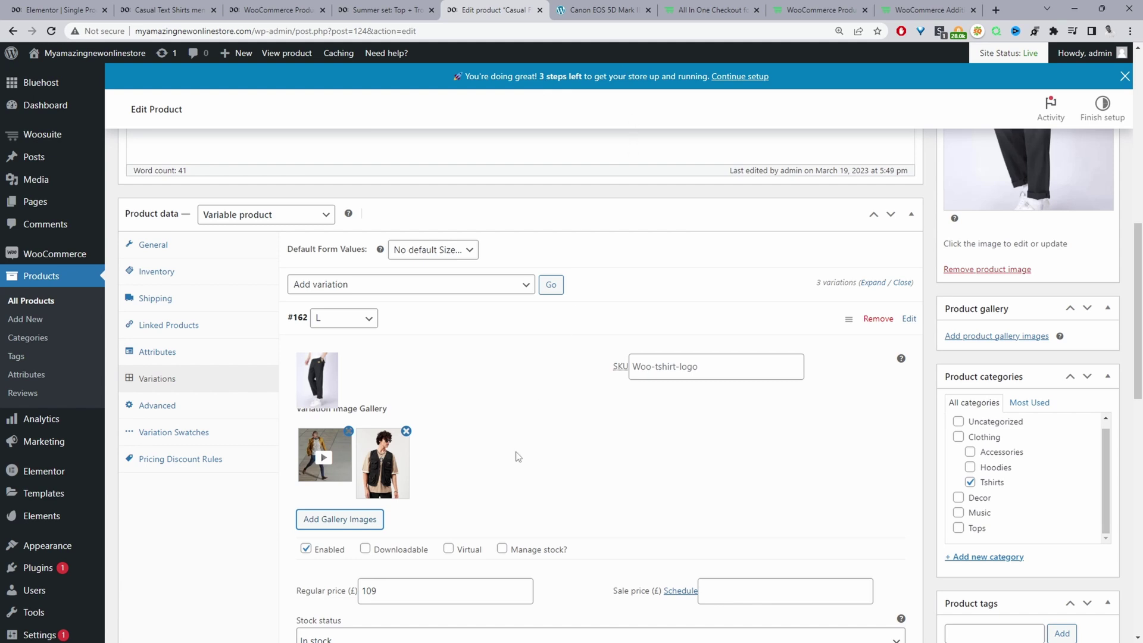
- Switch back to the Casual Text Shirts men tab showing the Buy 1, 2 and 3 bundles
key(ctrl+2)
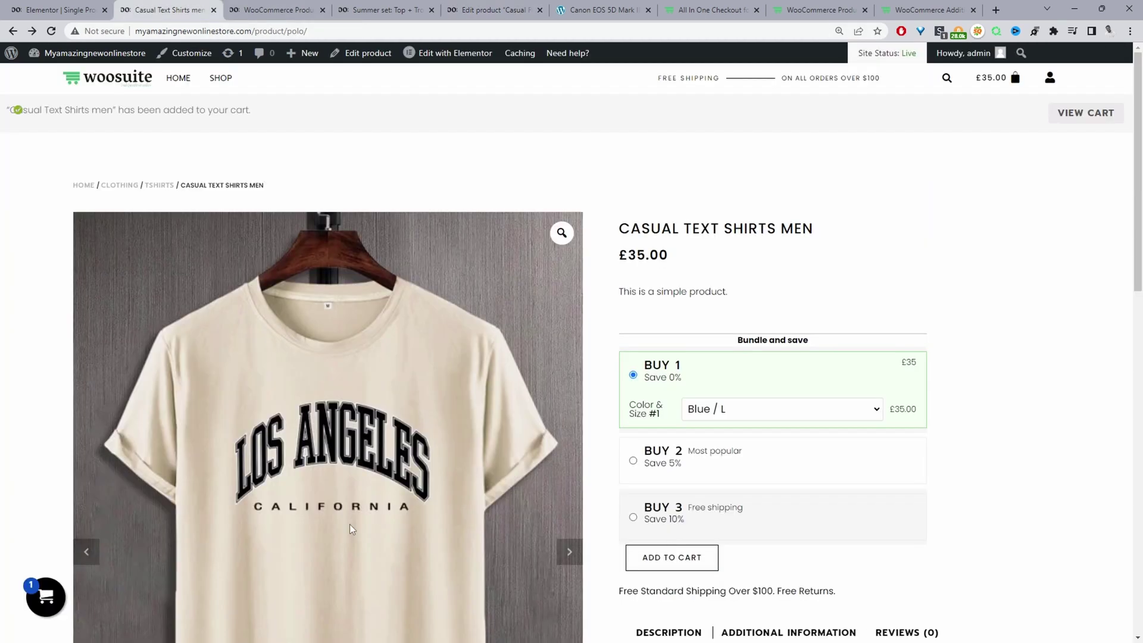